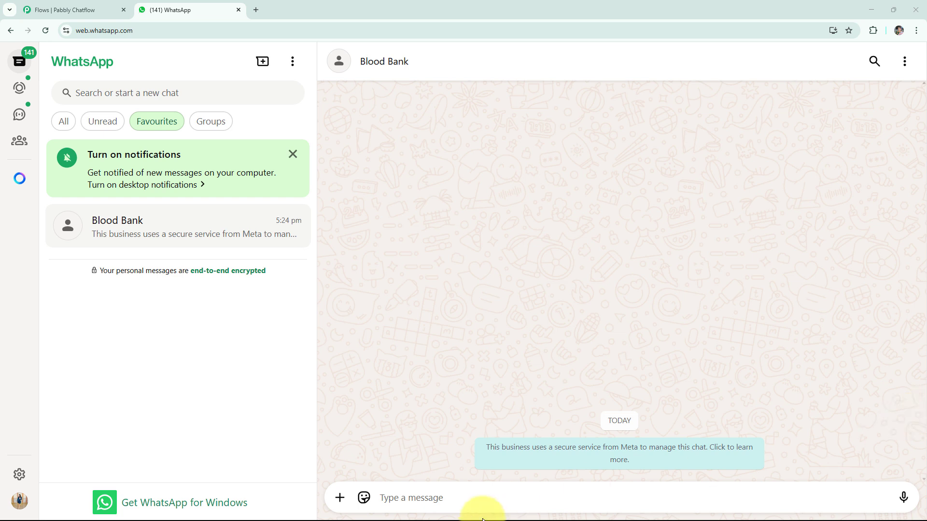
- Send the message Hello to the Blood Bank chat
left_click(488, 503)
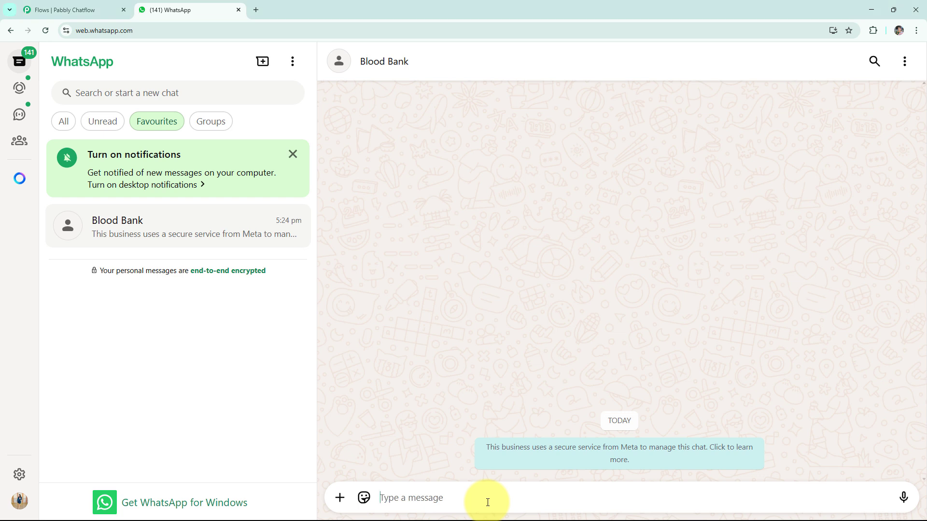
type("Hello")
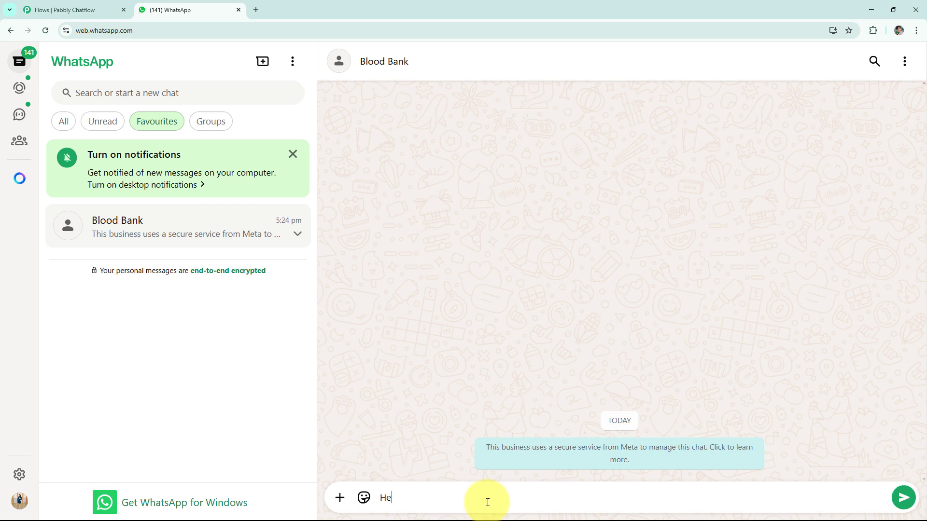
key("Return")
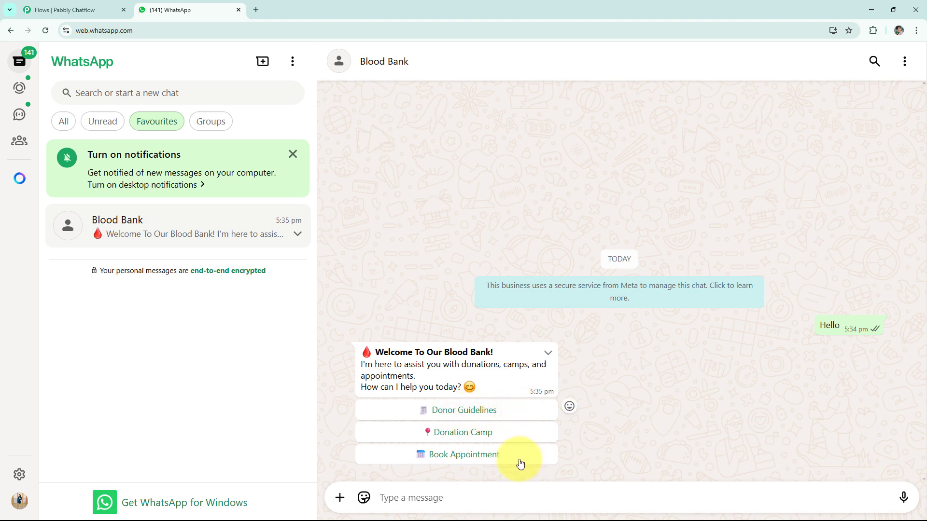
- Pick the chatbot's Donor Guidelines, Donation Camp and Yes! reply buttons in turn
left_click(470, 418)
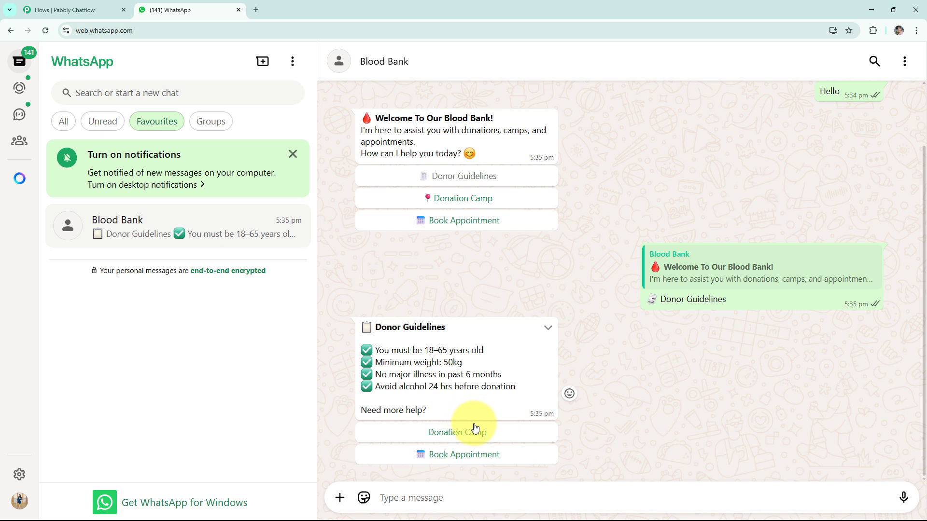
left_click(458, 433)
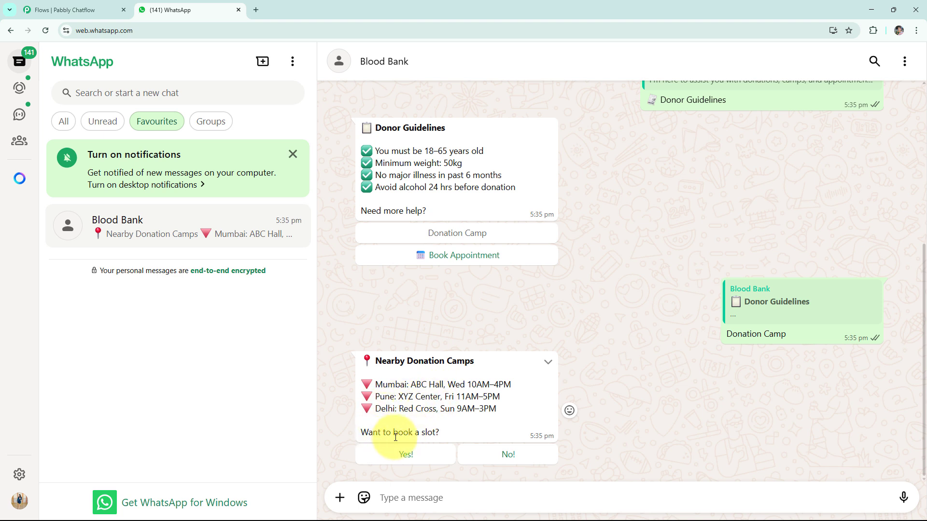
left_click(421, 457)
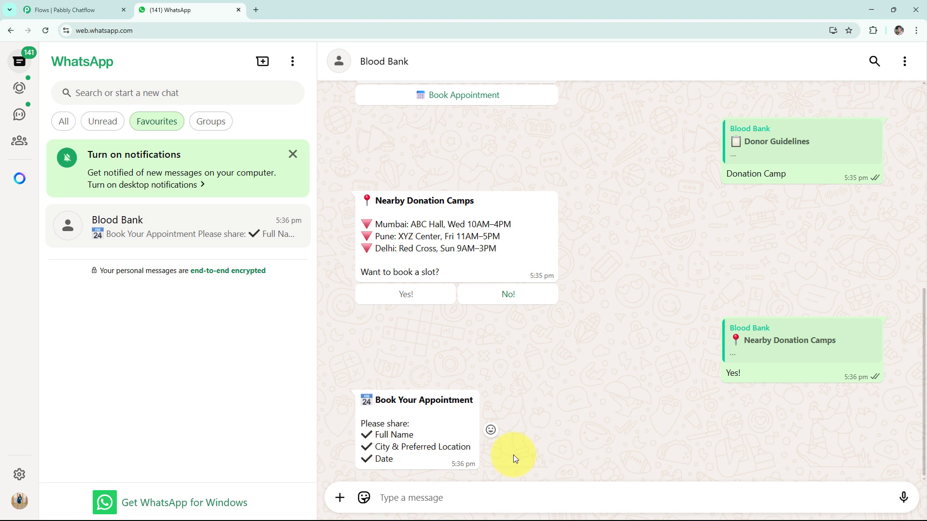
- Send the booking details: a sample full name, Mumbai and 15th May, each on its own line
left_click(500, 494)
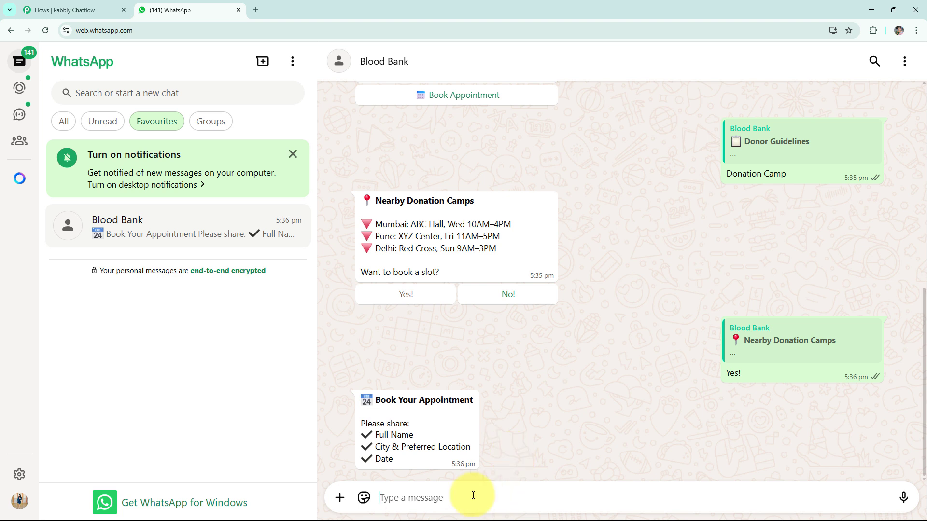
type("Demo User Mumbai 15th May")
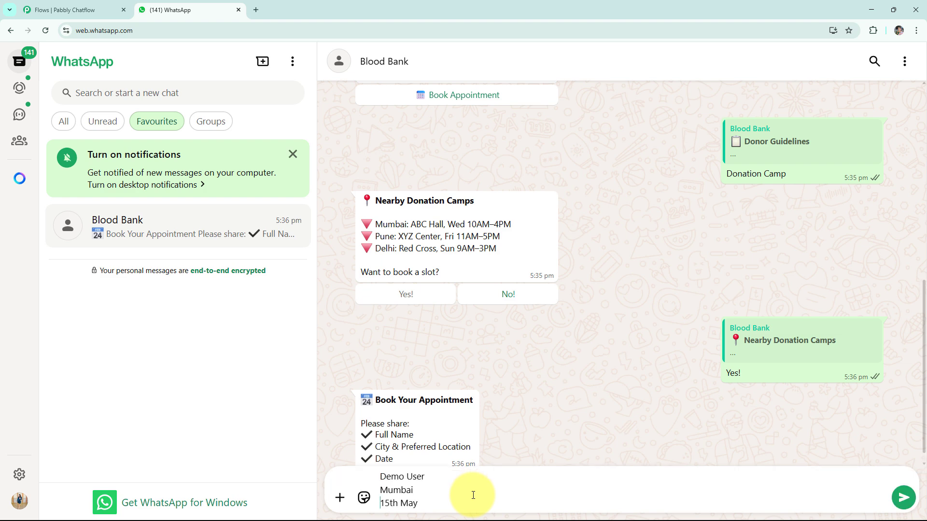
key("Return")
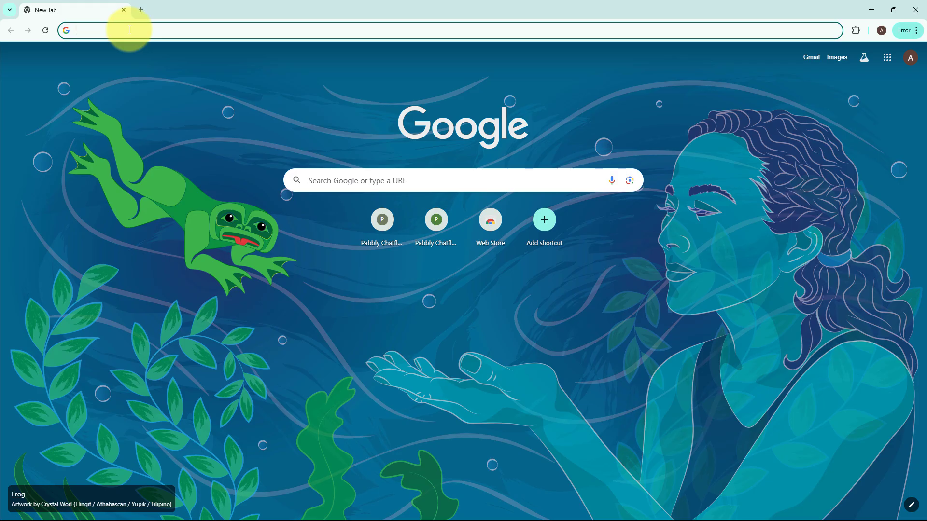
- Go to pabbly.com/chatflow, sign in, and open Pabbly Chatflow from the list of Pabbly apps
type("pabbly.com/chatflow")
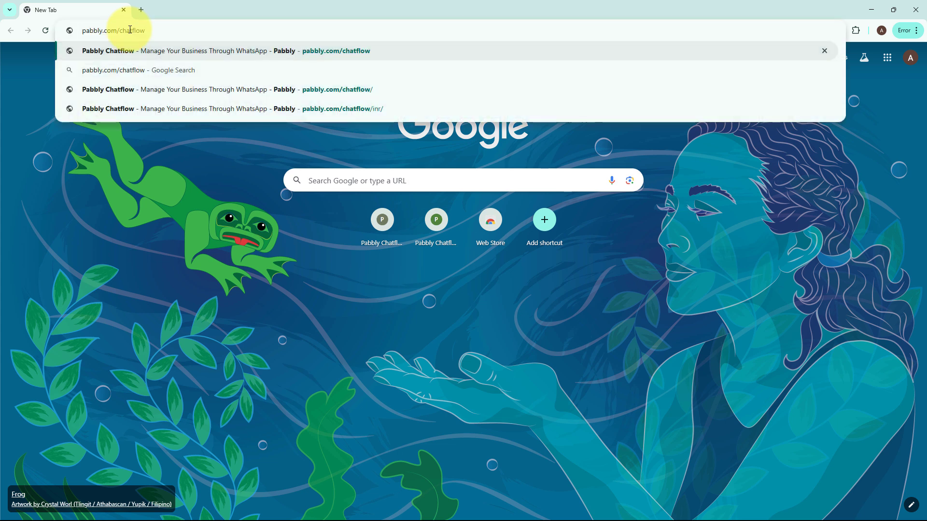
key("Return")
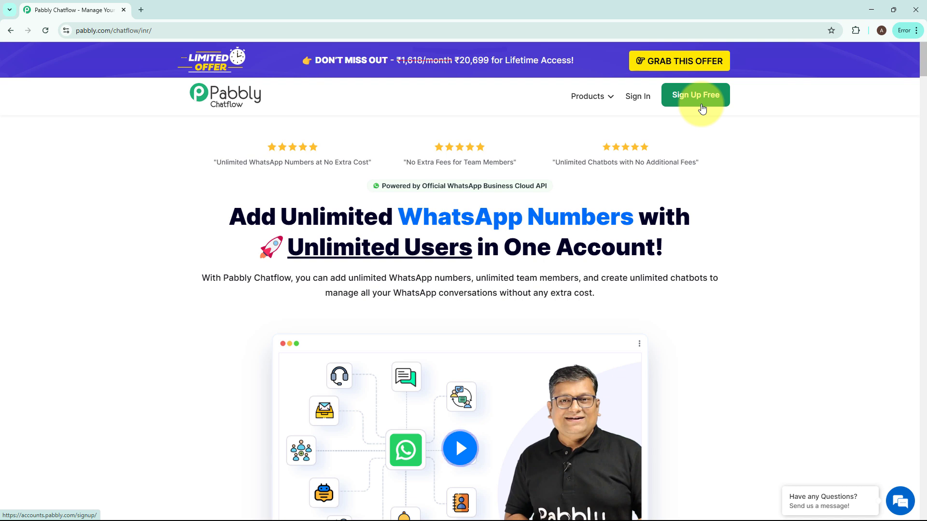
left_click(638, 97)
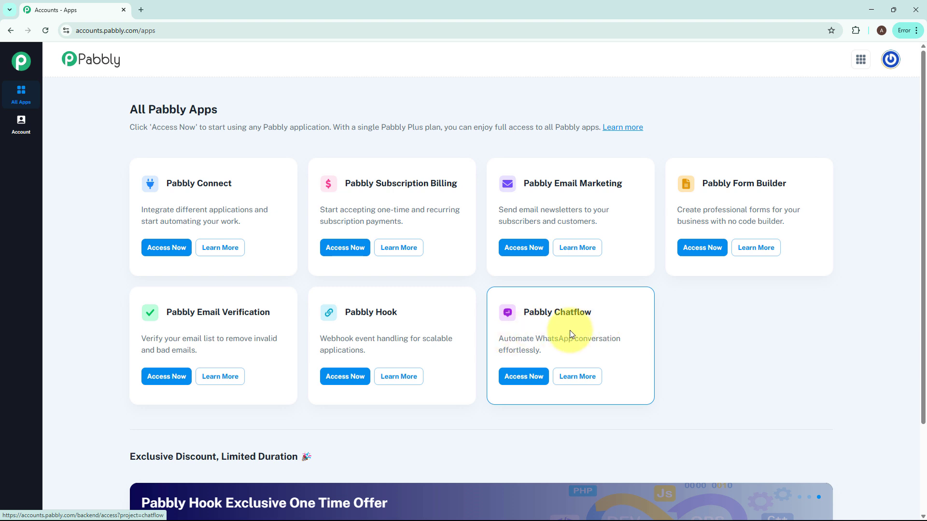
left_click(526, 381)
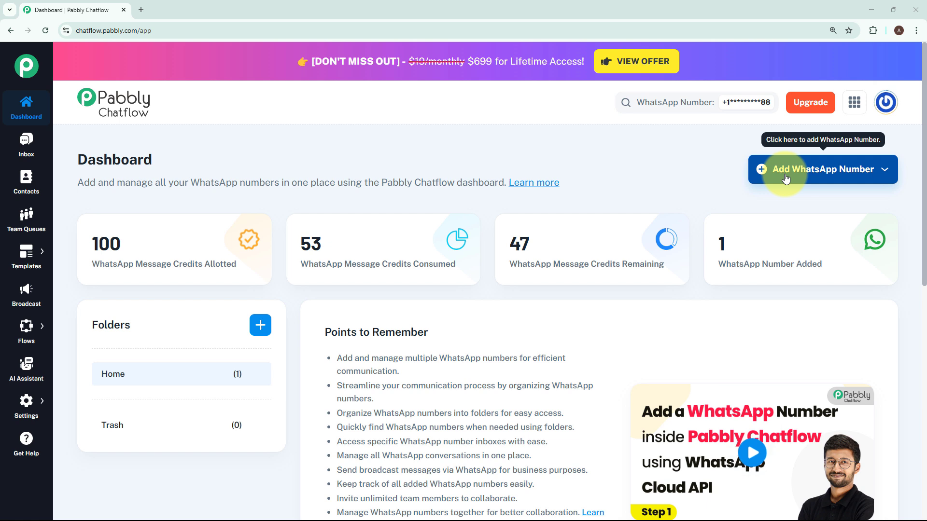
- Open the Manual Token Connect dialog for adding a WhatsApp number, then close it
left_click(785, 179)
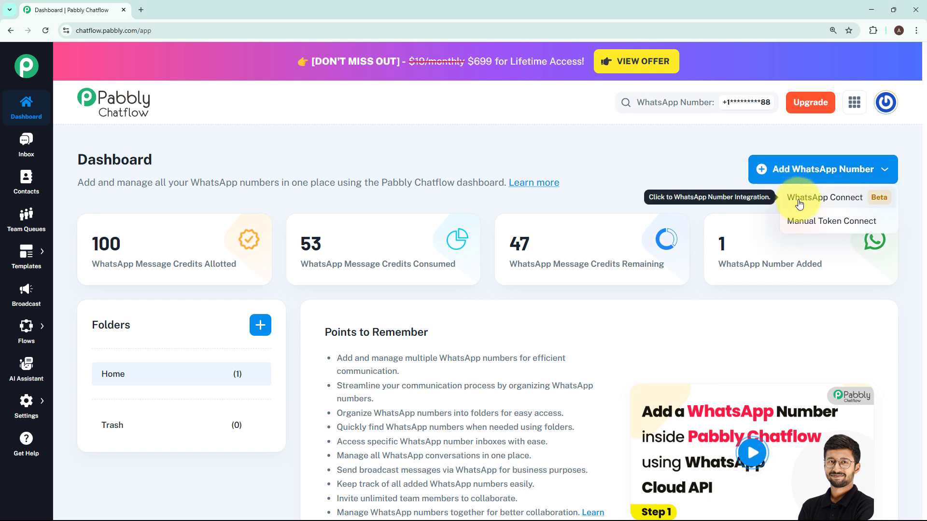
left_click(808, 228)
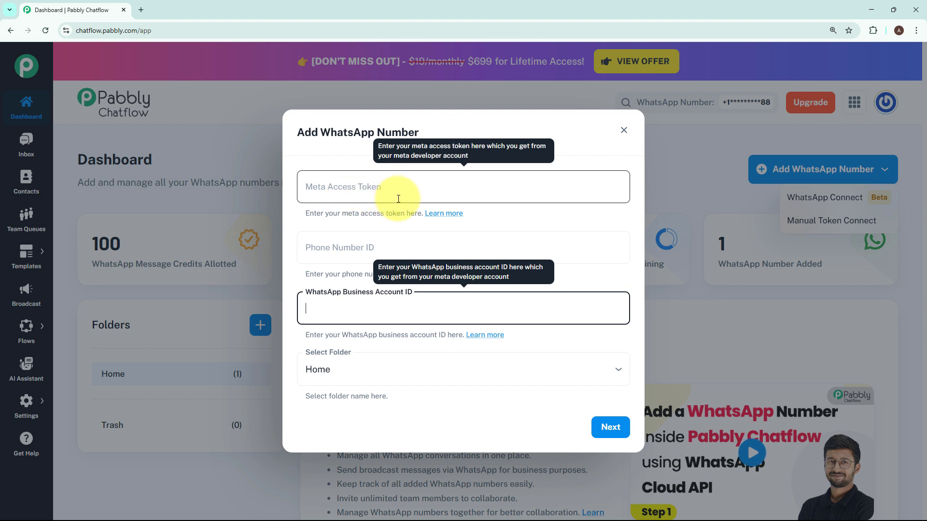
left_click(552, 214)
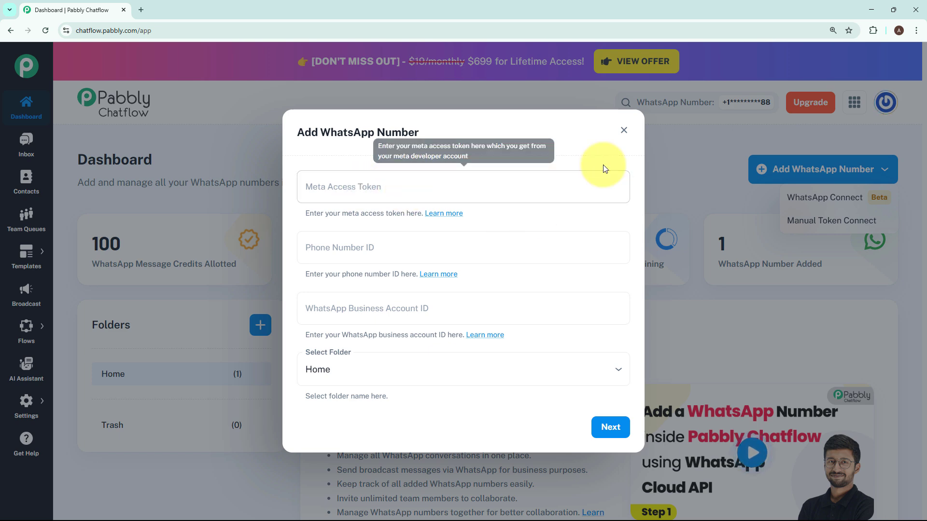
left_click(623, 130)
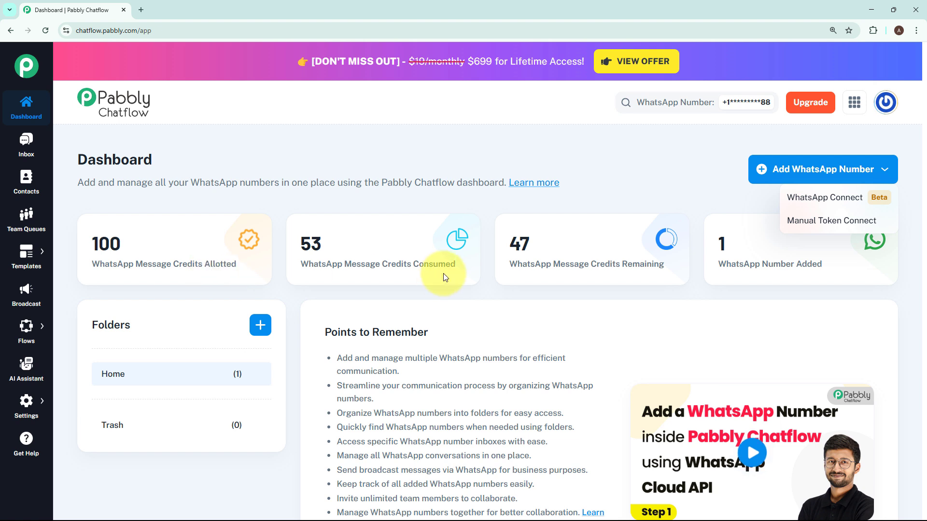
- Open the Flow Builder and add a new flow
left_click(772, 270)
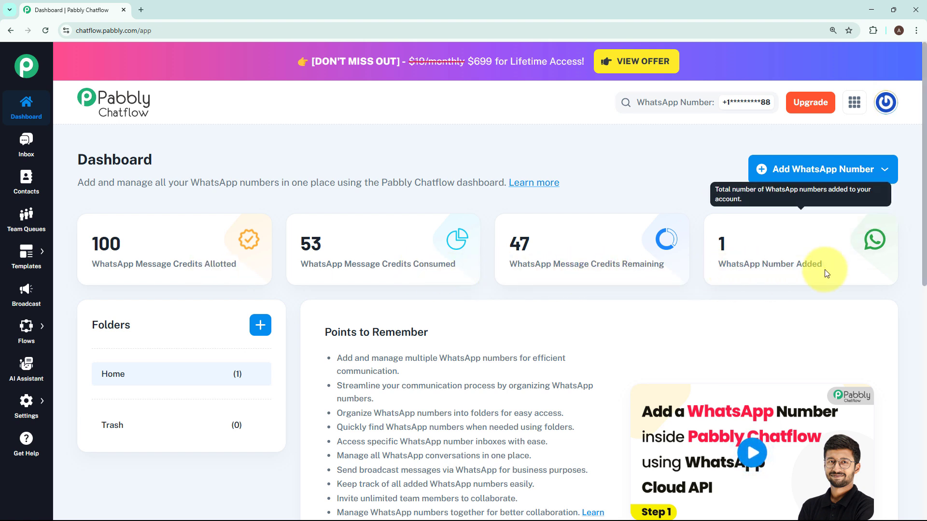
mouse_move(771, 275)
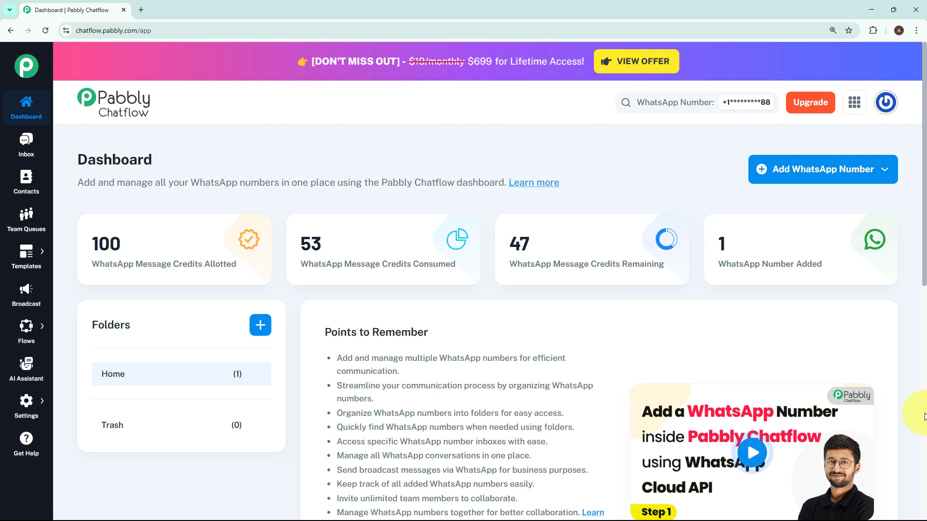
mouse_move(22, 326)
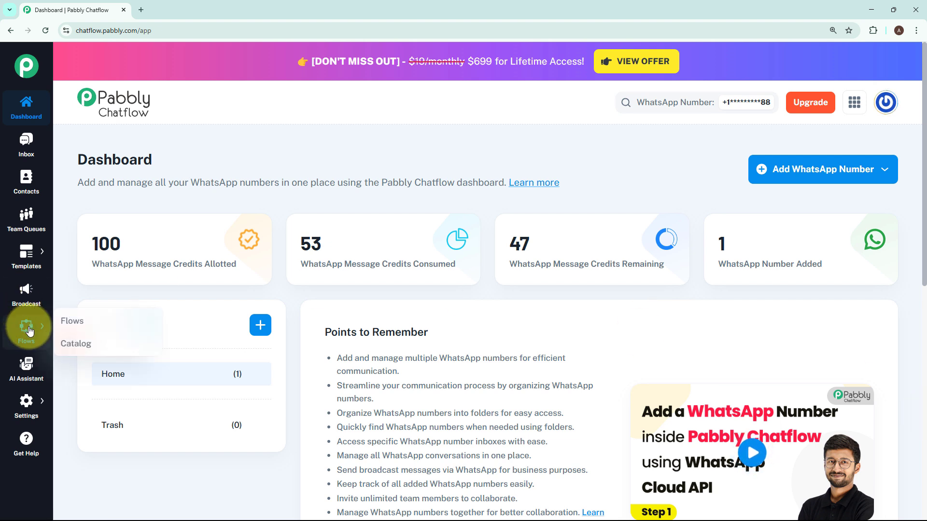
left_click(57, 323)
left_click_drag(79, 112, 187, 106)
left_click(373, 236)
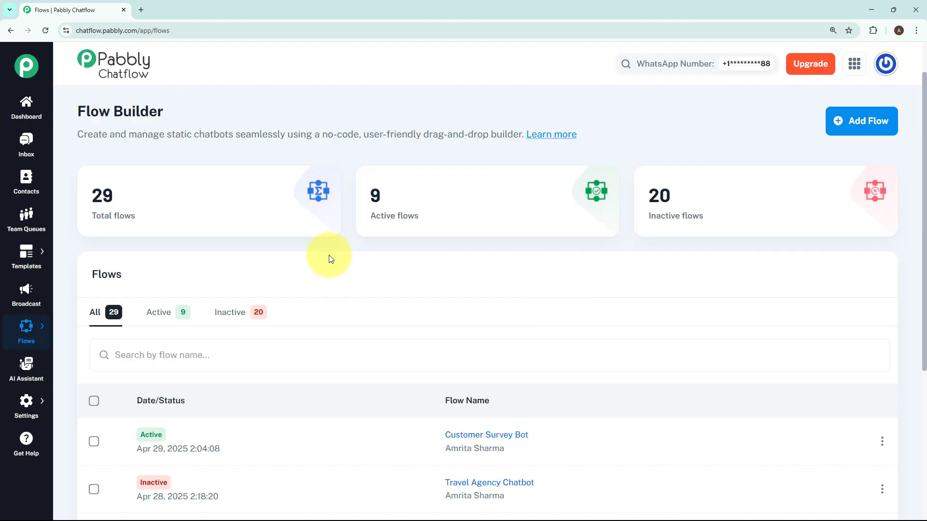
mouse_move(744, 222)
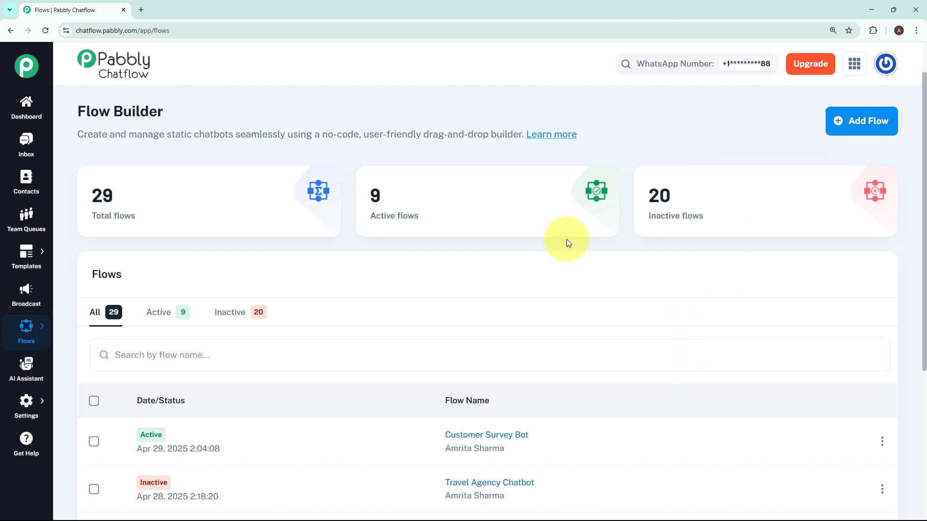
left_click(852, 122)
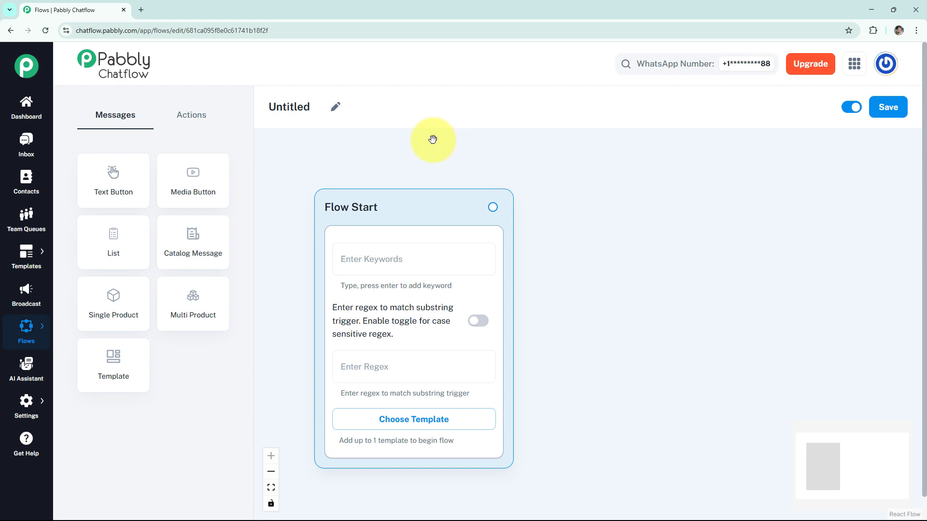
- Rename the flow to WhatsApp Chatbot For a Blood Bank
left_click(335, 112)
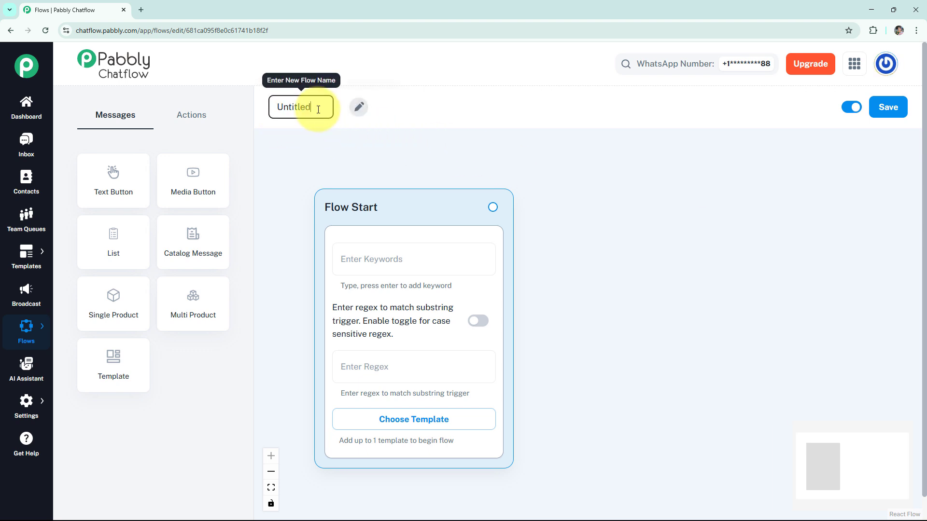
left_click_drag(314, 110, 263, 112)
key("BackSpace")
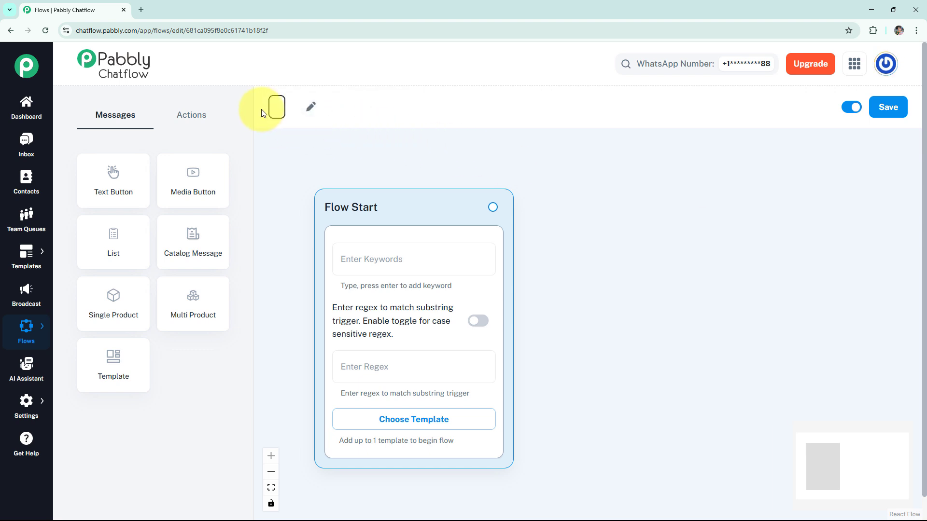
type("WhatsApp Chatbot For a Blood Bank")
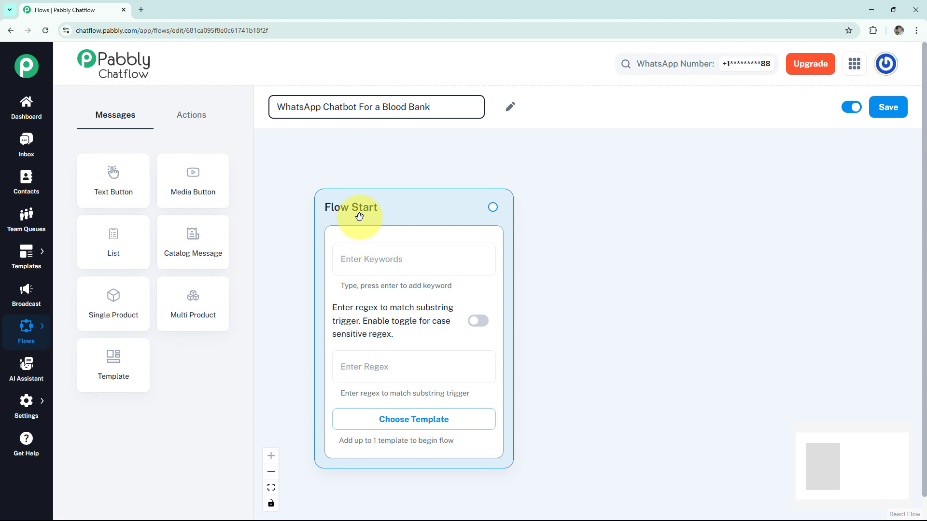
- Set the Flow Start regex trigger to [\s\S]* and turn on the case-sensitive regex toggle
left_click(358, 256)
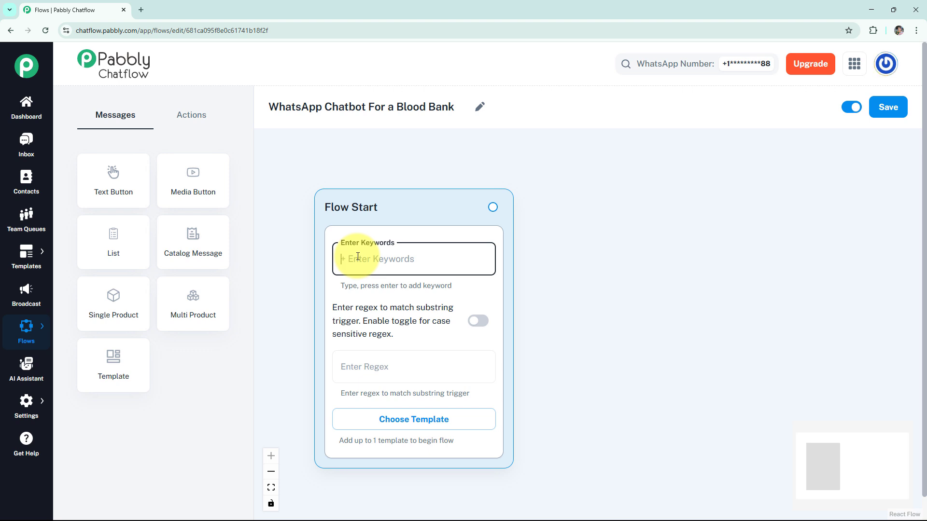
left_click(387, 368)
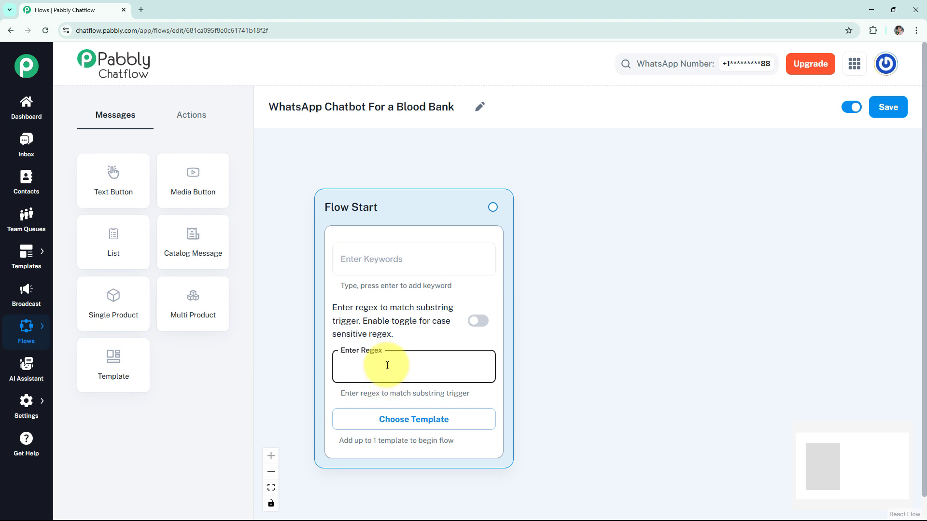
type("[\\s\\S]+")
left_click(470, 324)
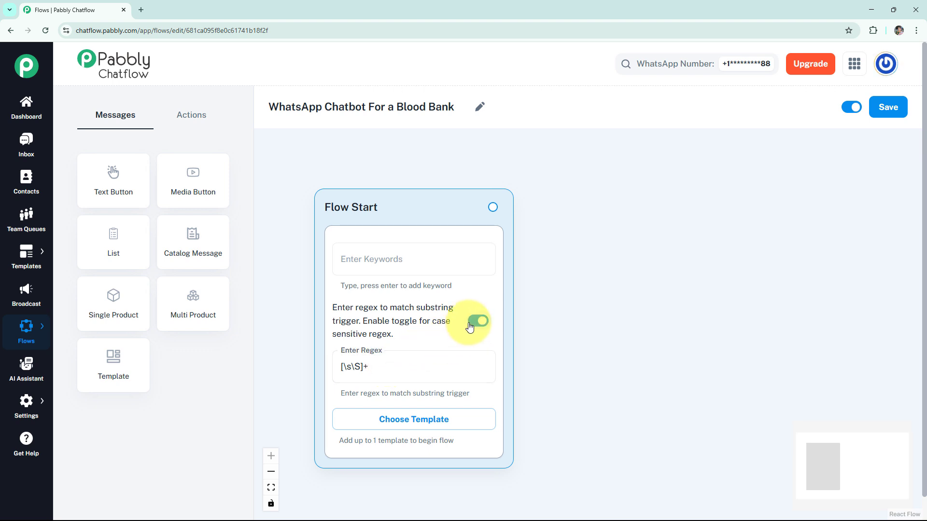
- Connect a new Text + Button message node to the Flow Start node
left_click(416, 430)
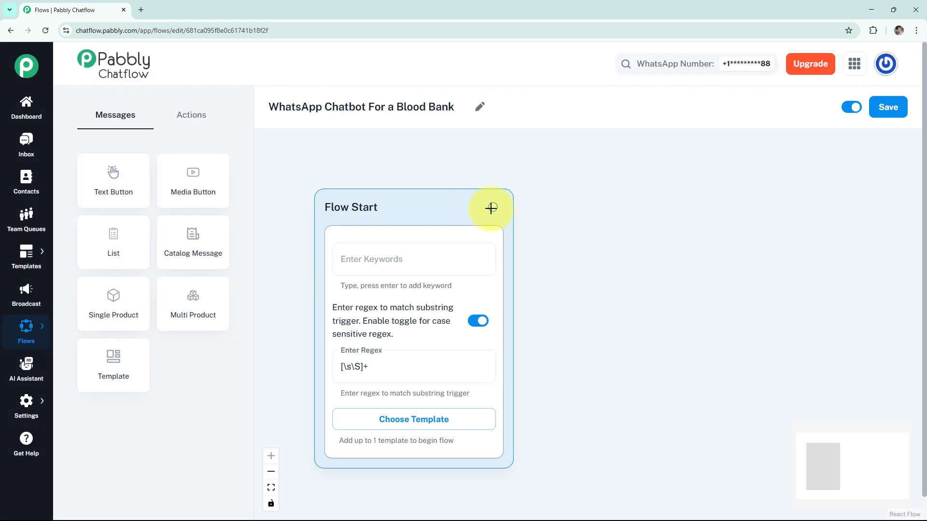
left_click_drag(492, 207, 574, 202)
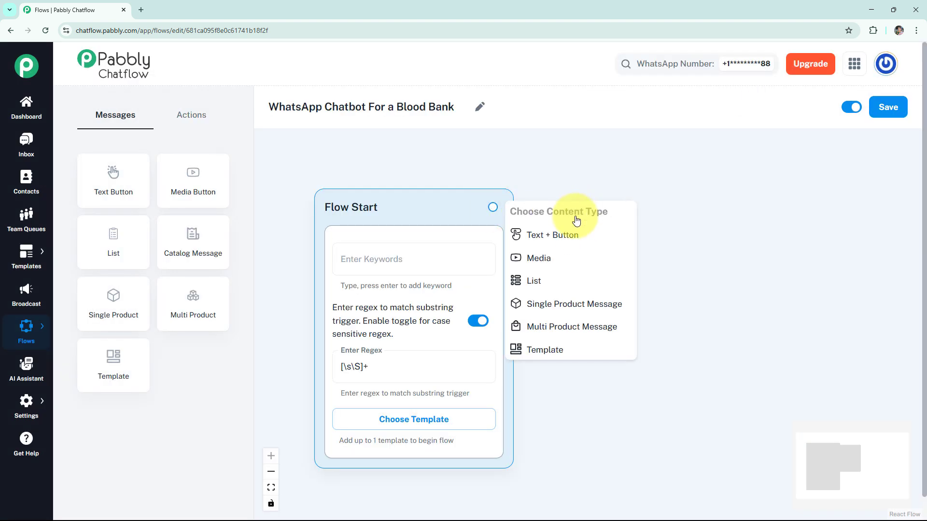
left_click(559, 238)
left_click_drag(570, 229, 616, 222)
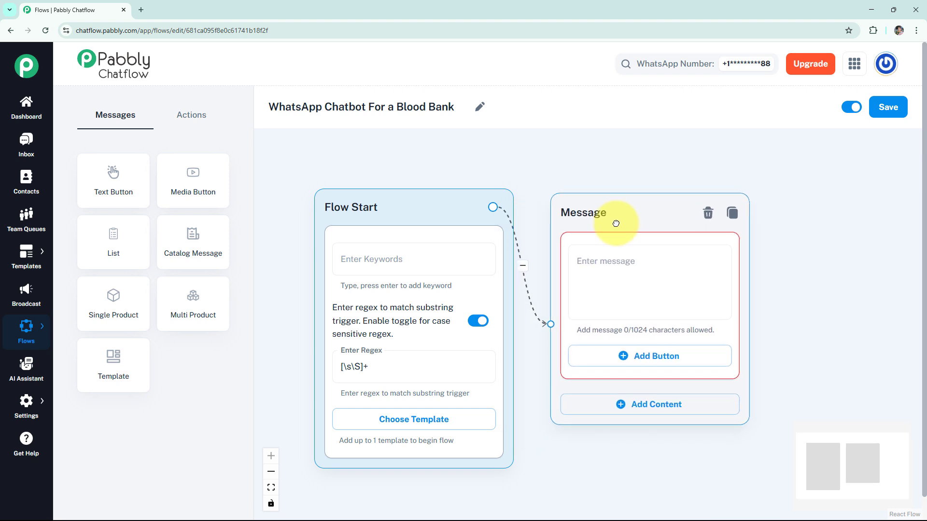
- Paste the Blood Bank welcome message into the message node's text and preview it
left_click(621, 265)
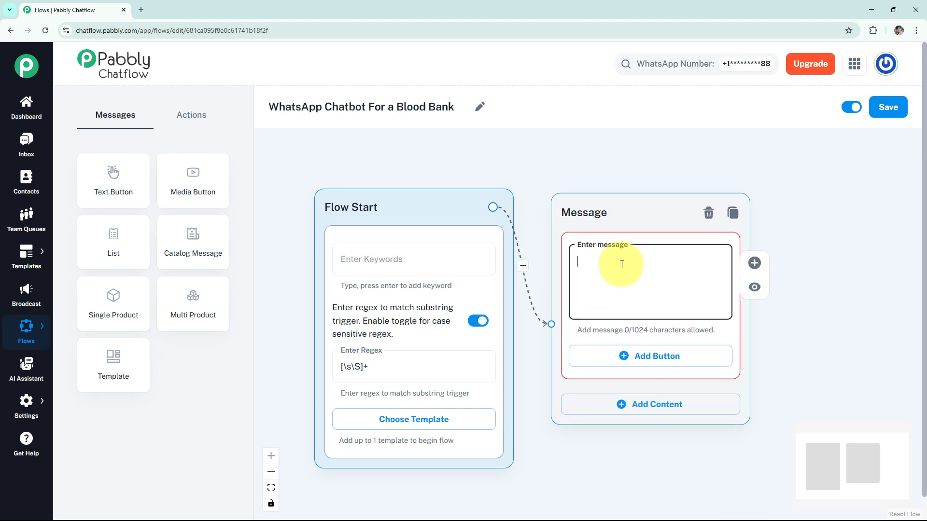
key("ctrl+v")
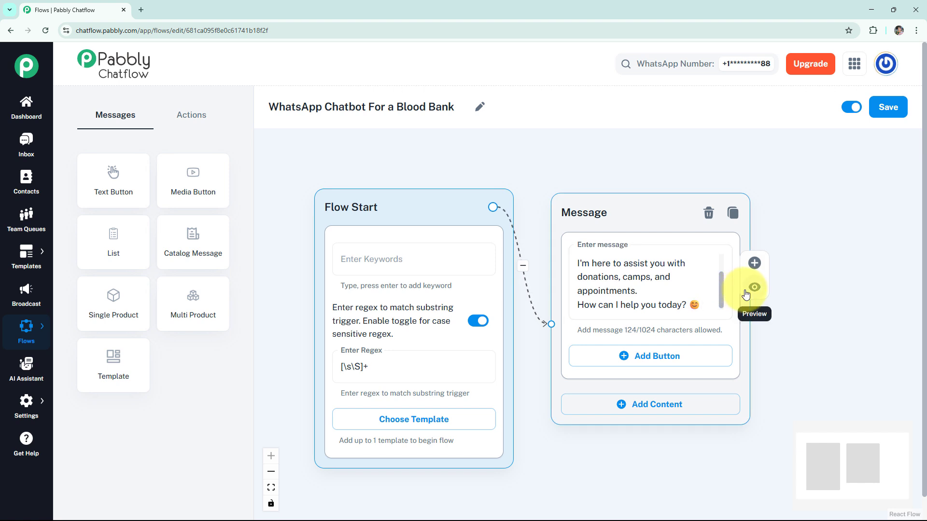
left_click(751, 291)
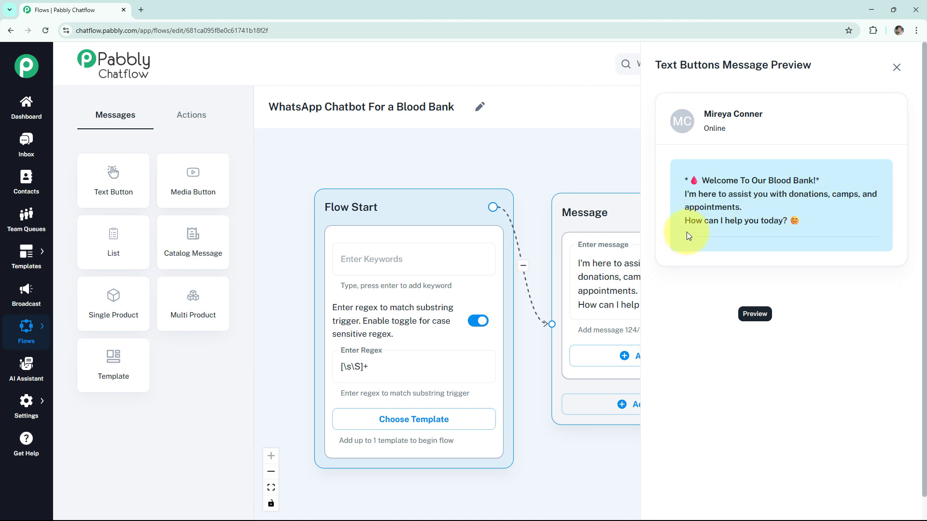
- Add three buttons to the welcome message: Donor Guidelines, Donation Camp and Book Appointment
left_click(896, 67)
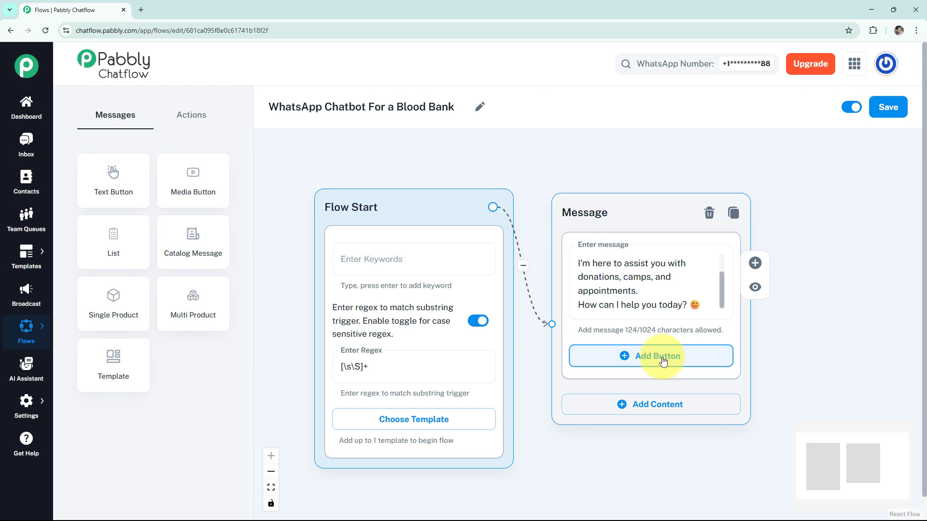
left_click(668, 366)
type("📃 Donor Guidelines")
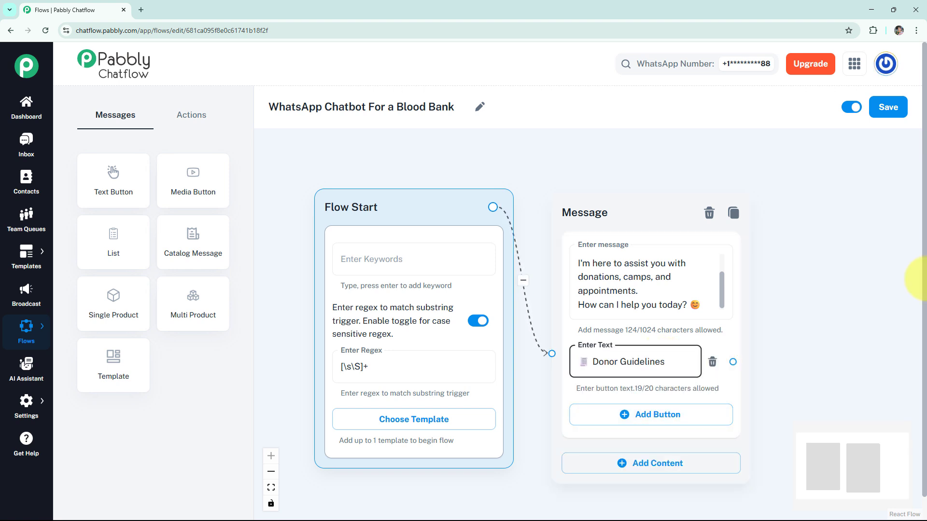
left_click(650, 414)
type("📍 Donation Camp")
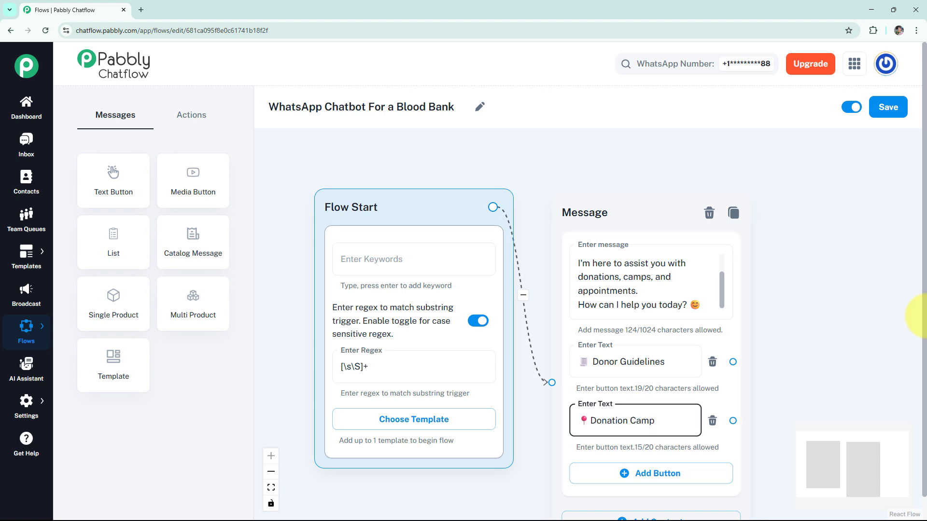
left_click(622, 473)
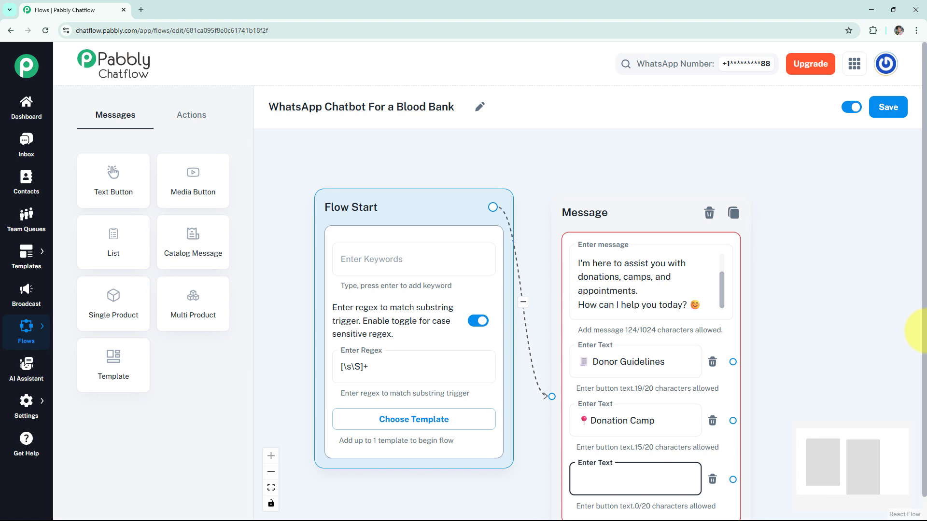
type("🗓️ Book Appointment")
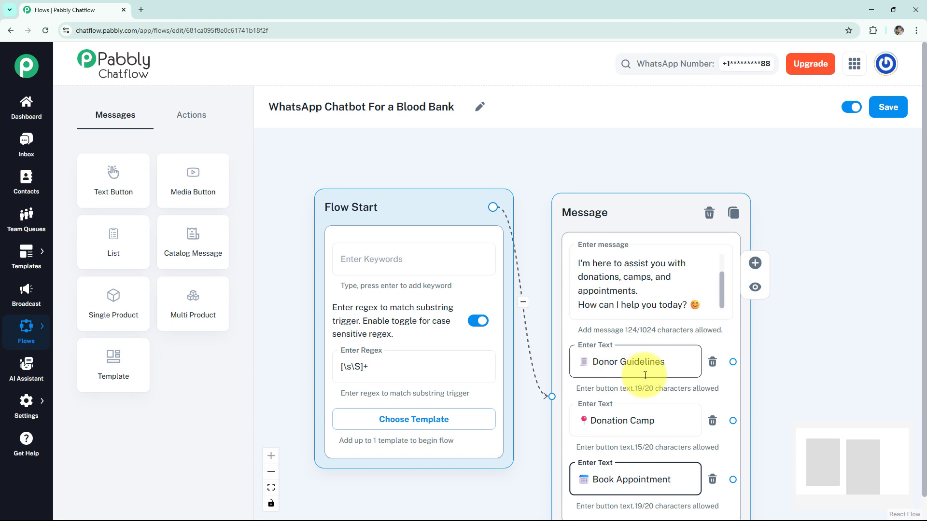
- Connect a new message node to the Donor Guidelines button, paste the donor guidelines text into it, and preview it
left_click_drag(807, 362, 770, 329)
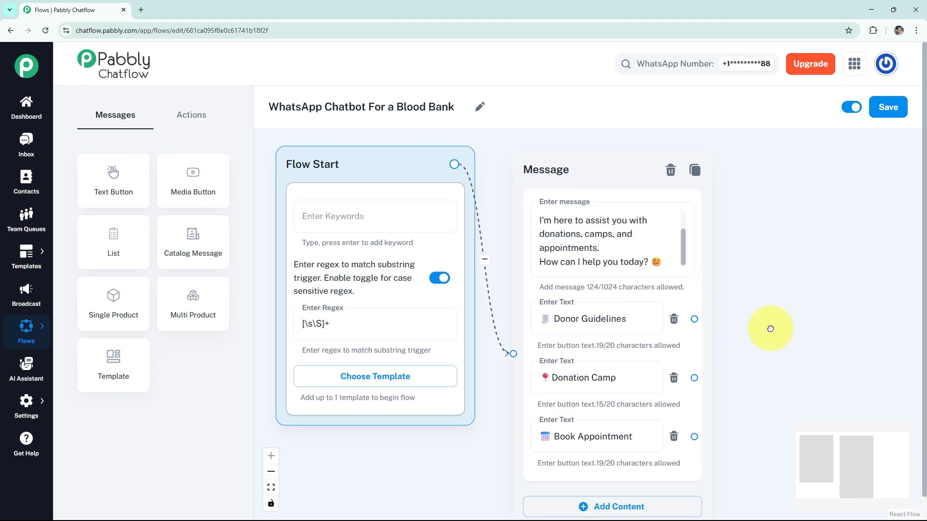
left_click_drag(694, 319, 768, 168)
left_click(770, 200)
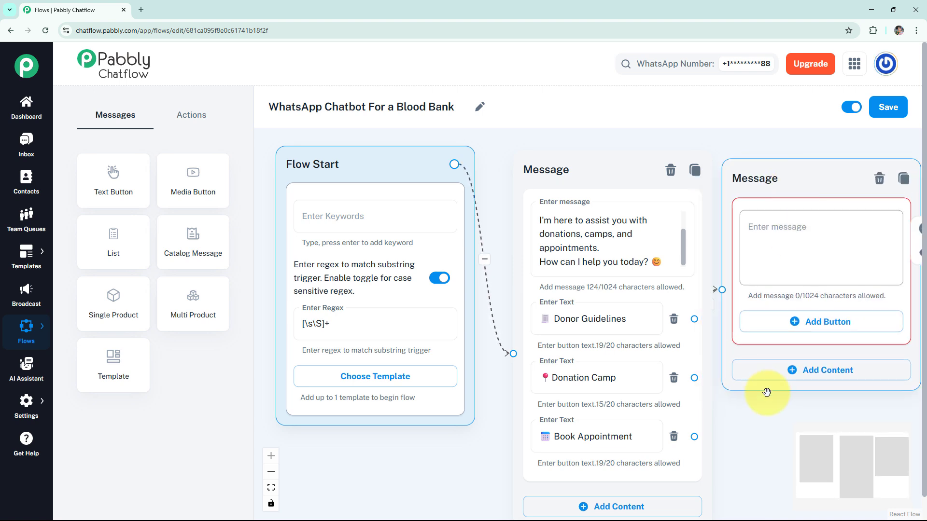
left_click(704, 234)
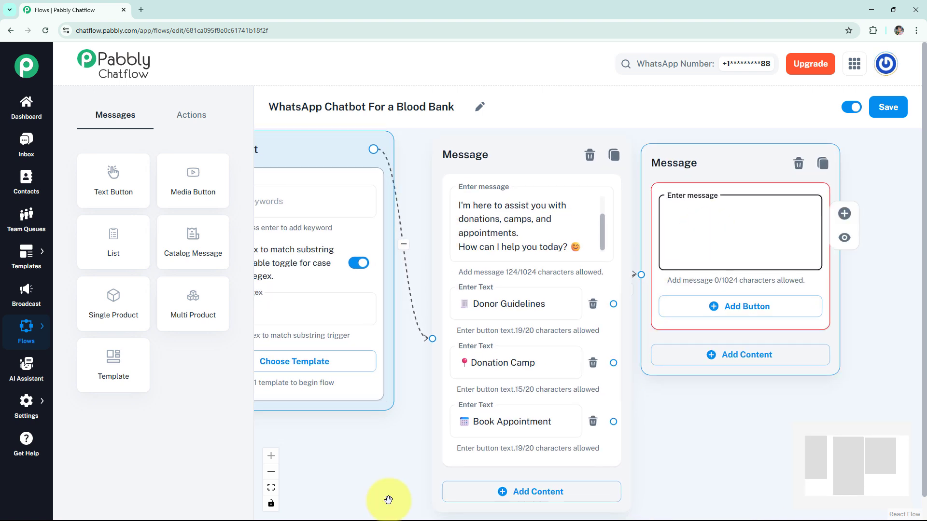
key("ctrl+v")
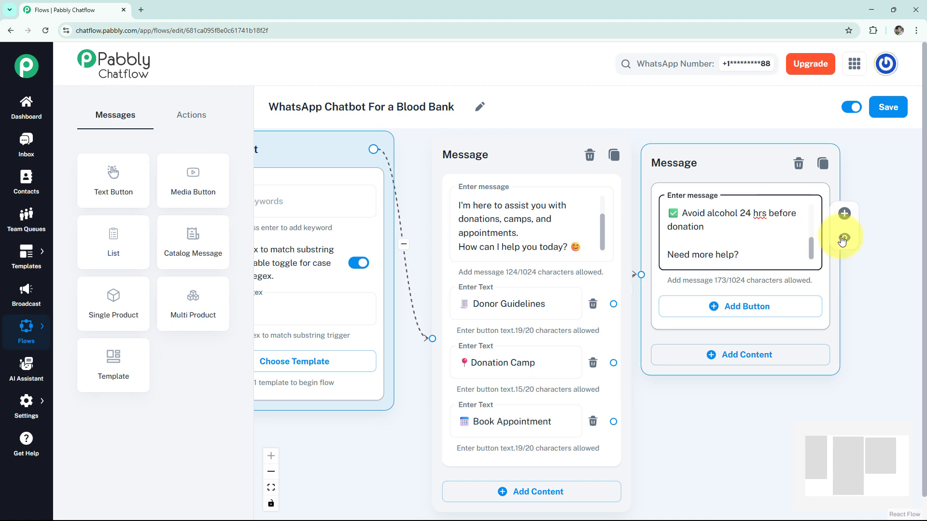
left_click(842, 241)
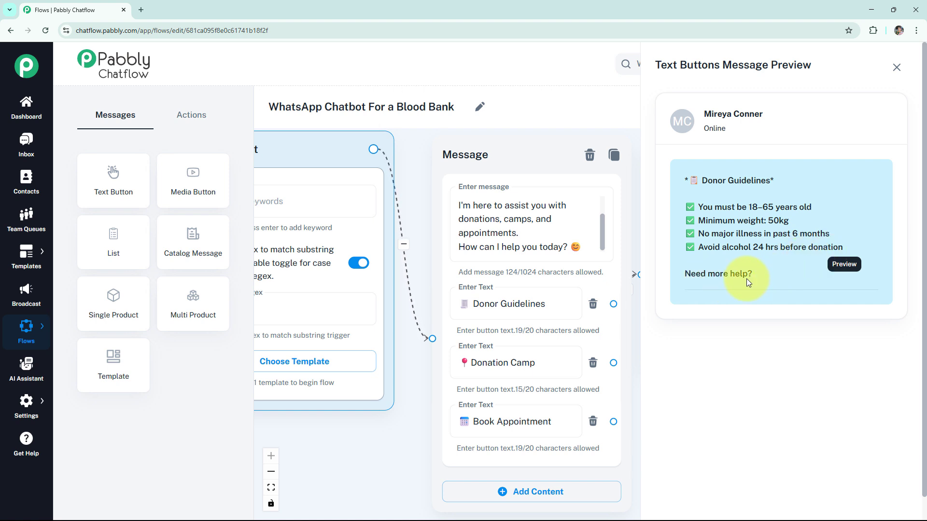
left_click(892, 72)
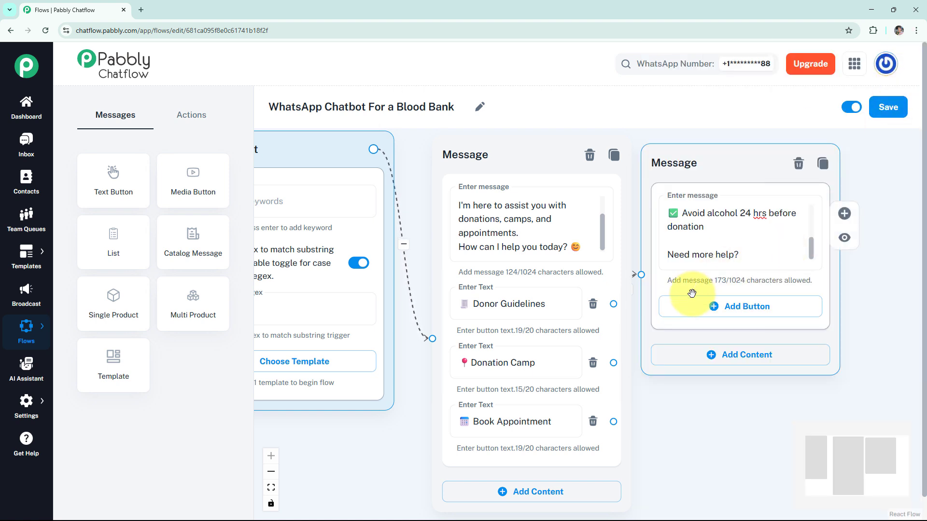
- Add Donation Camp and Book Appointment buttons to the donor guidelines message
left_click(725, 317)
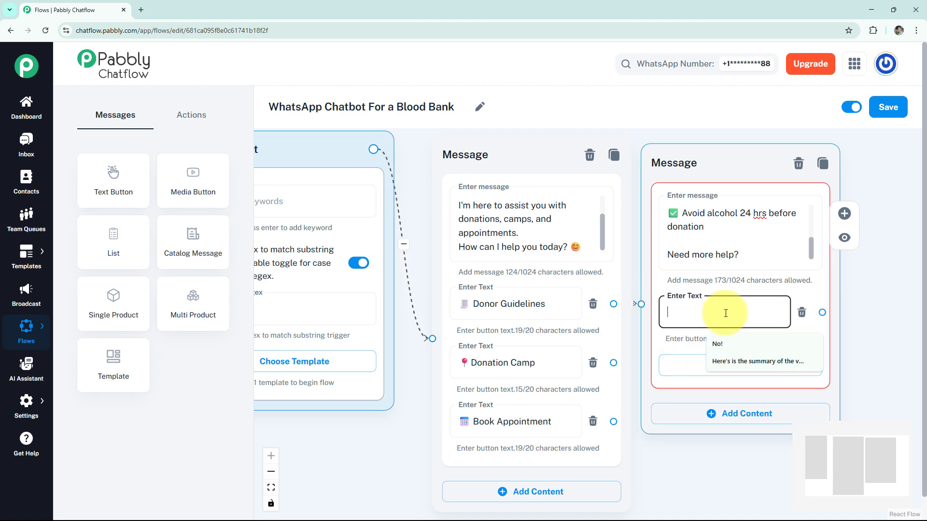
type("📍Donation Camp")
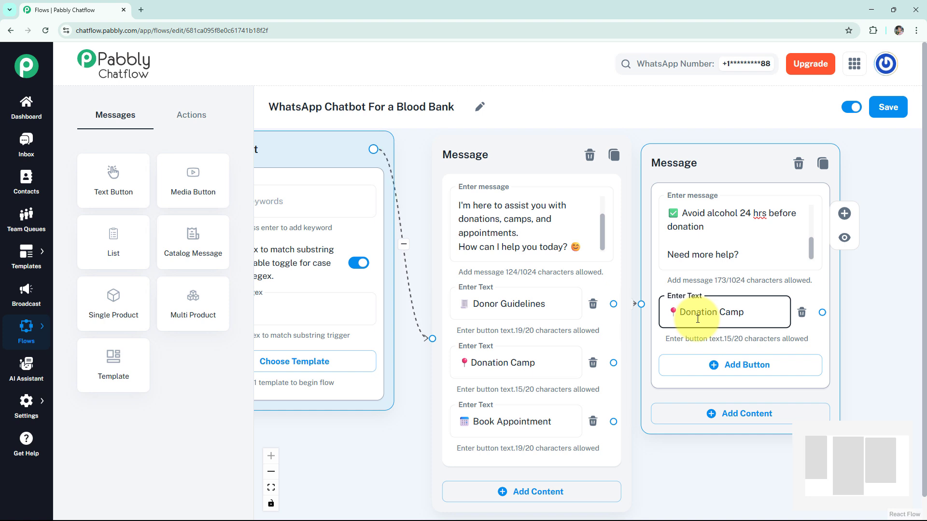
left_click(702, 364)
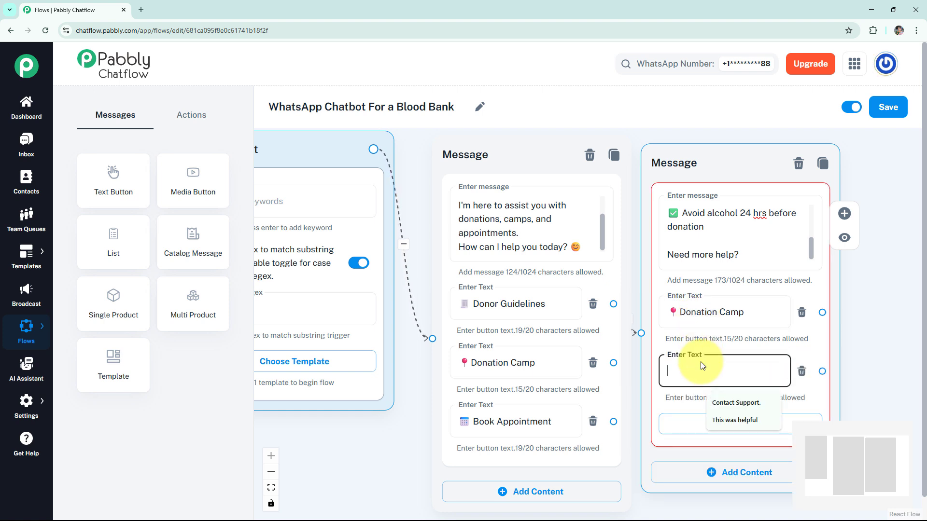
type("🗓️Book Appointment")
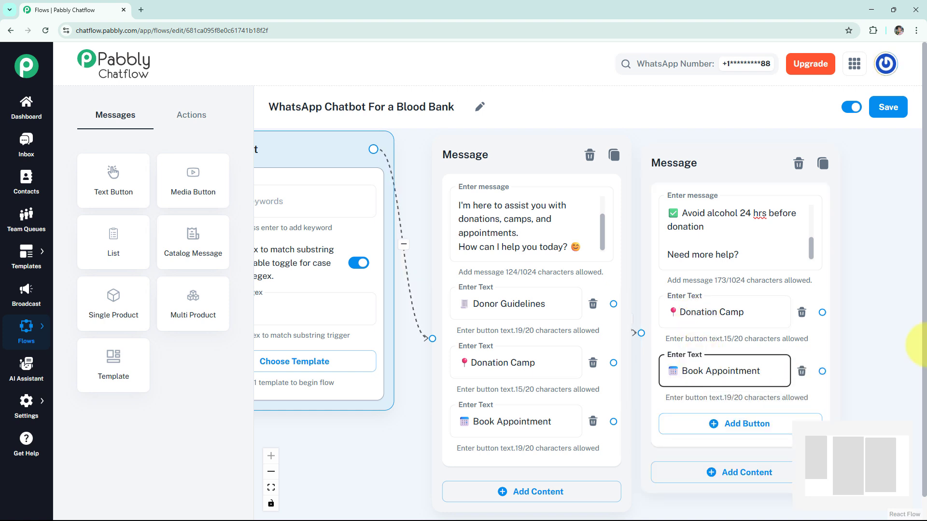
- Connect a new message node to the guidelines node's Donation Camp button, paste the nearby donation camps text, and preview it
left_click_drag(863, 317, 668, 325)
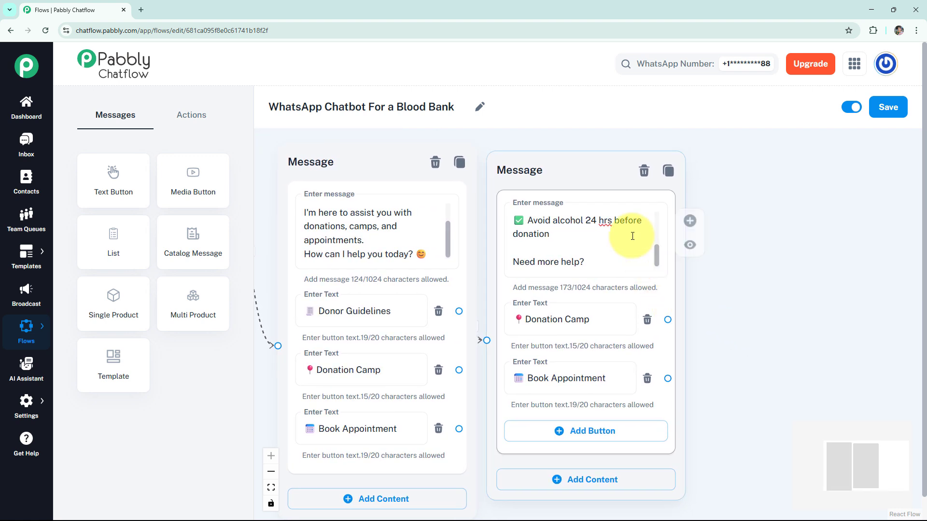
left_click_drag(600, 182, 609, 182)
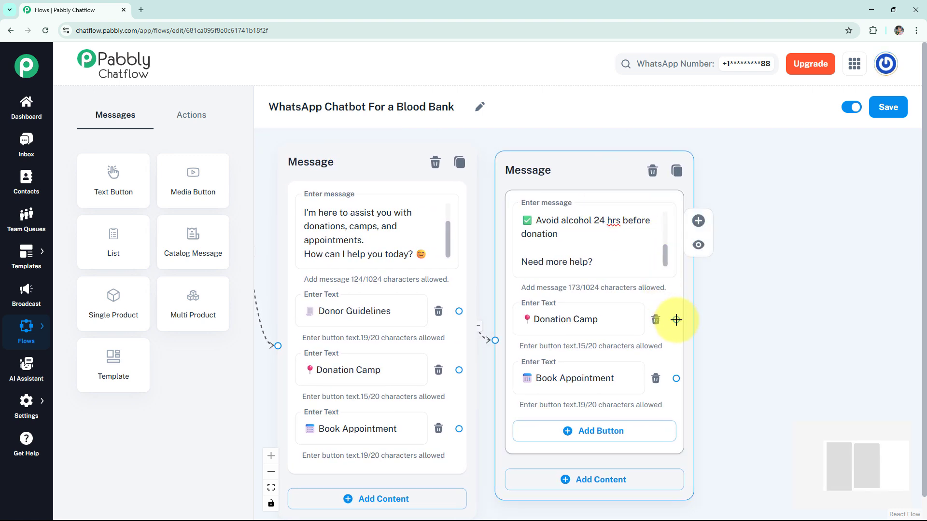
left_click_drag(675, 319, 749, 176)
left_click(748, 215)
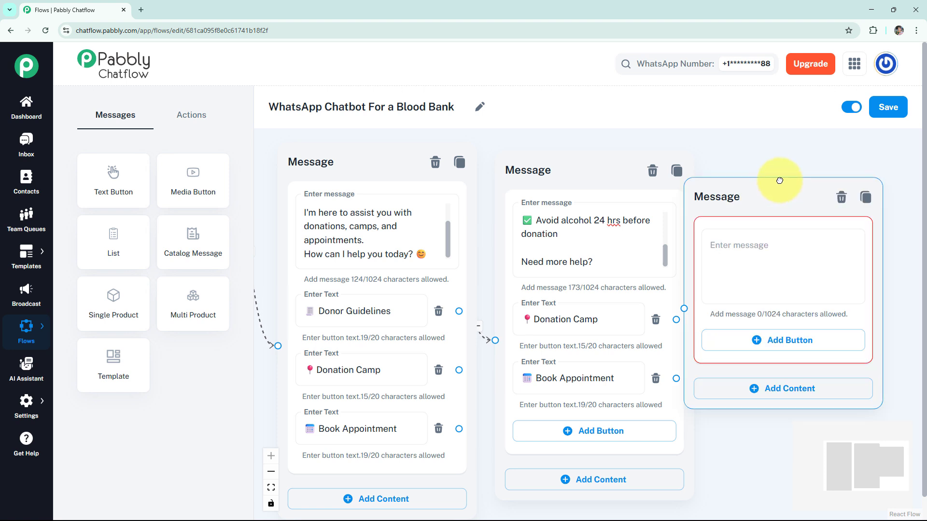
key("ctrl+v")
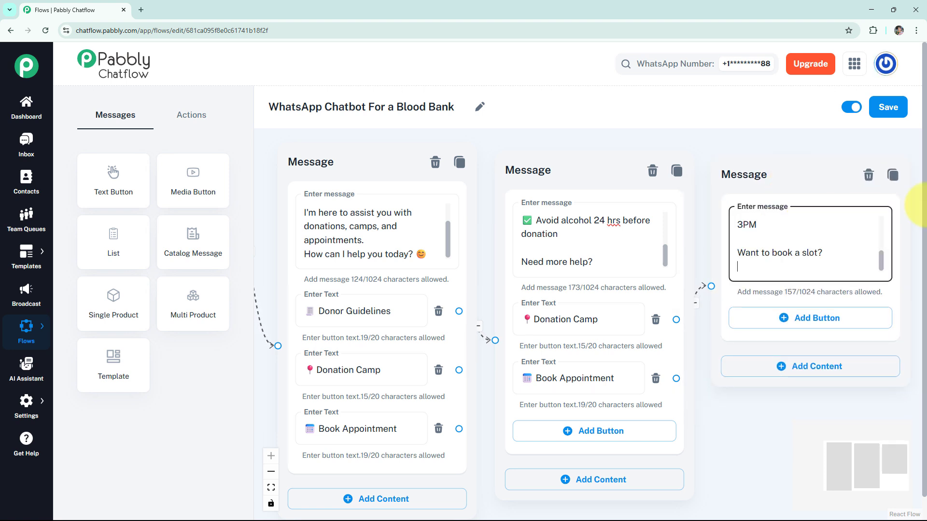
mouse_move(898, 232)
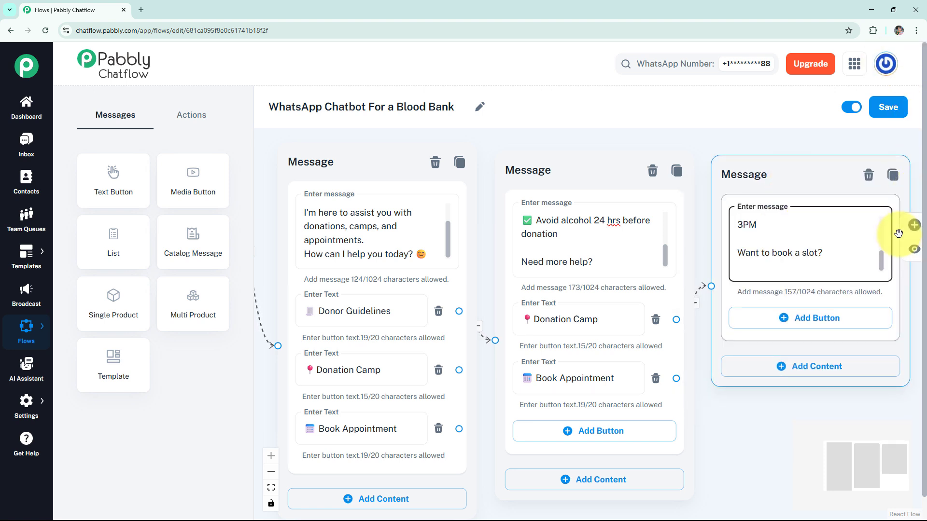
left_click(917, 250)
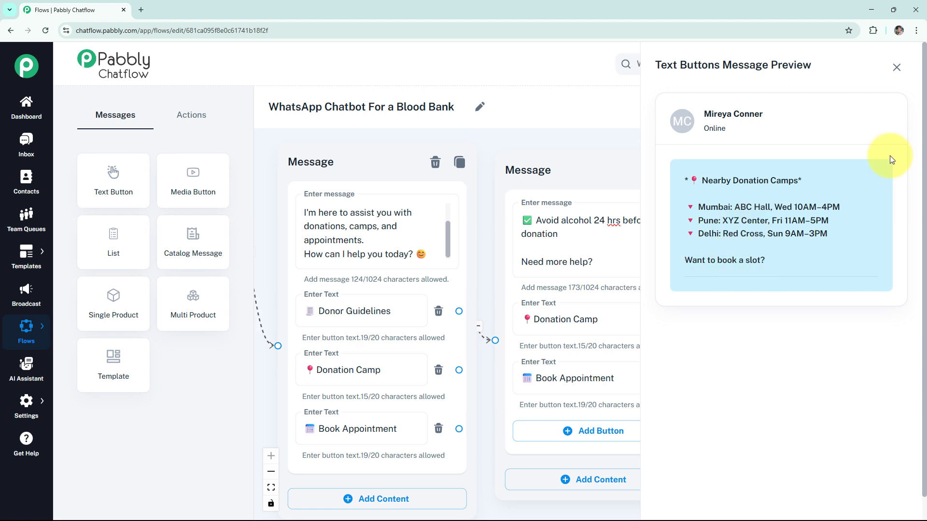
left_click(896, 68)
- Add Yes! and No! buttons to the donation camps message
left_click(787, 318)
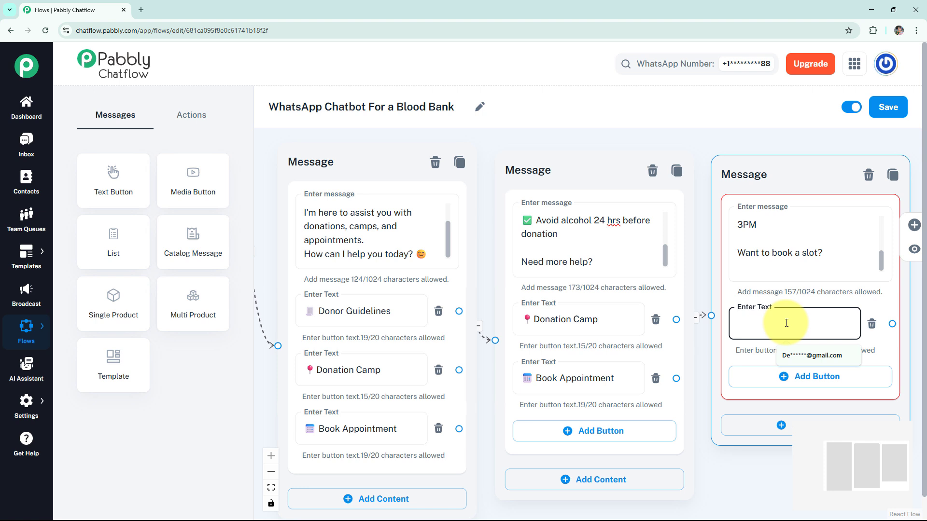
type("Yes!")
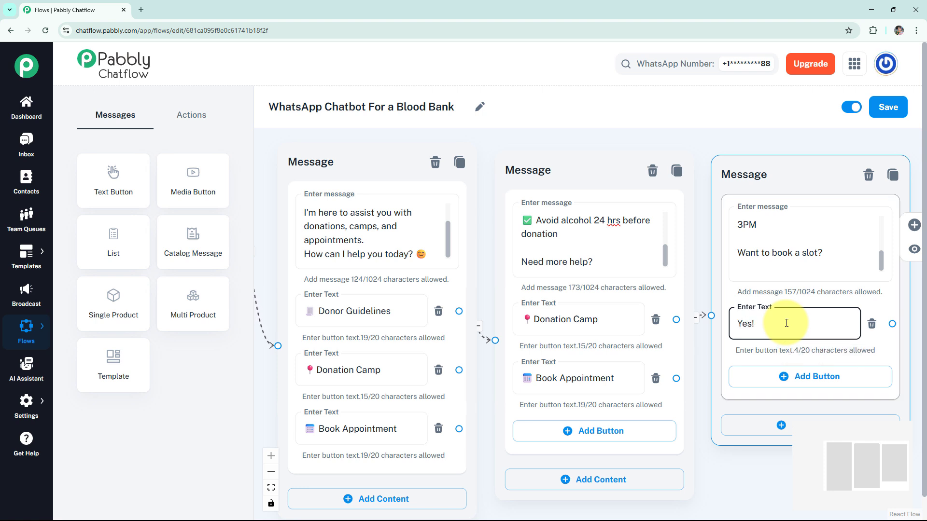
left_click(782, 376)
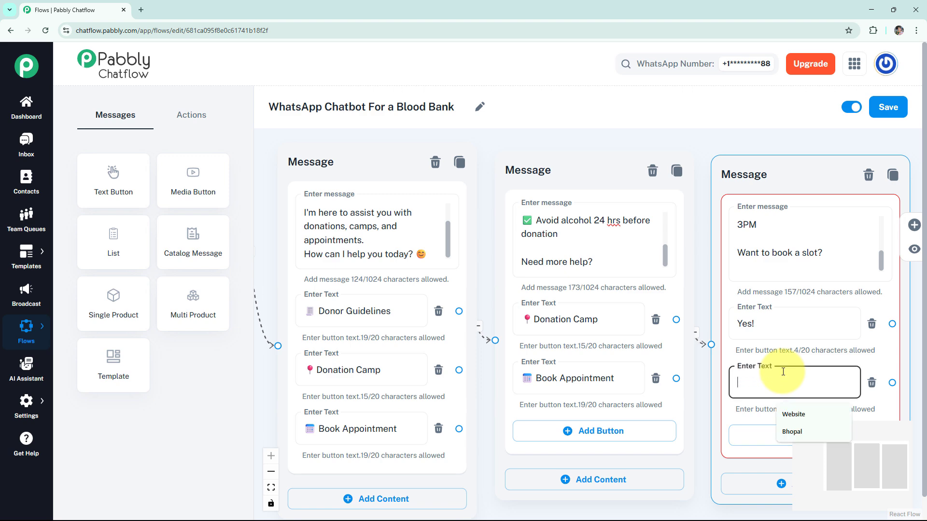
type("No!")
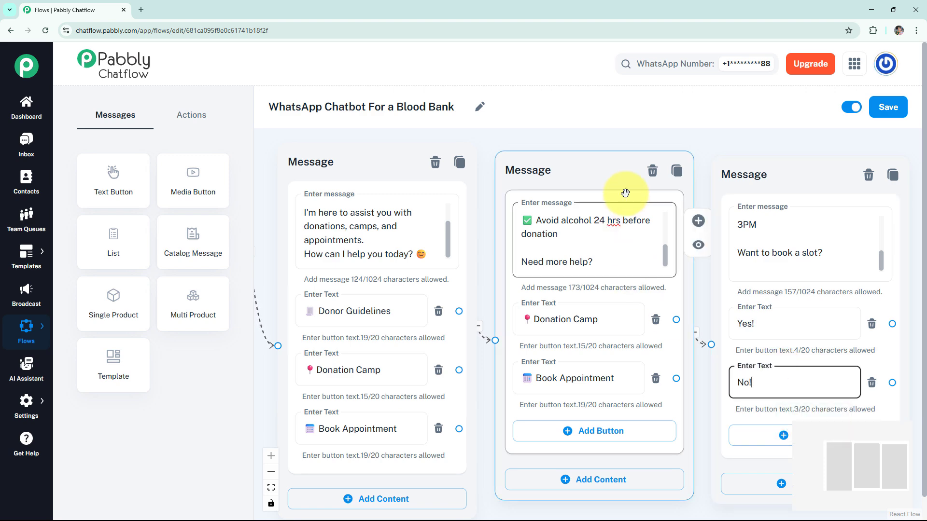
- Connect a new message node to the No! button with the text "That's okay, some other time maybe!"
scroll(662, 166, "down", 3)
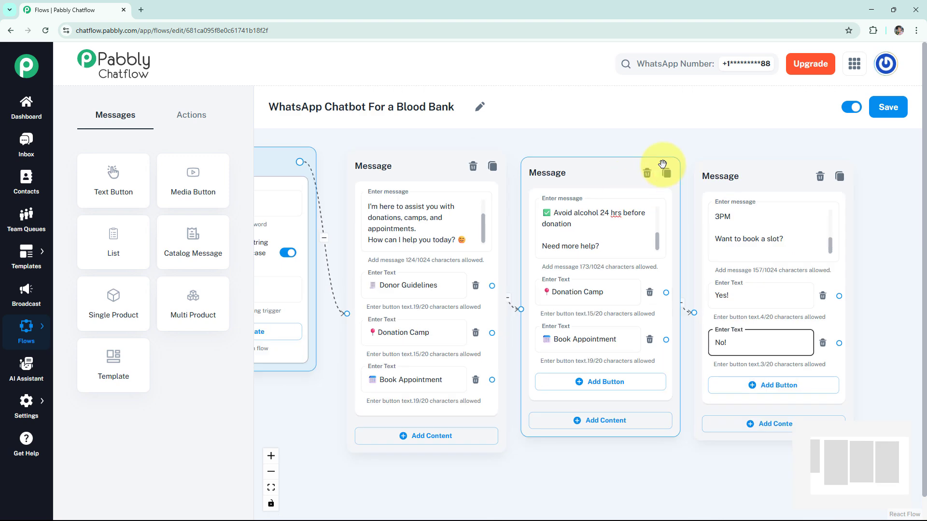
left_click_drag(662, 159, 419, 123)
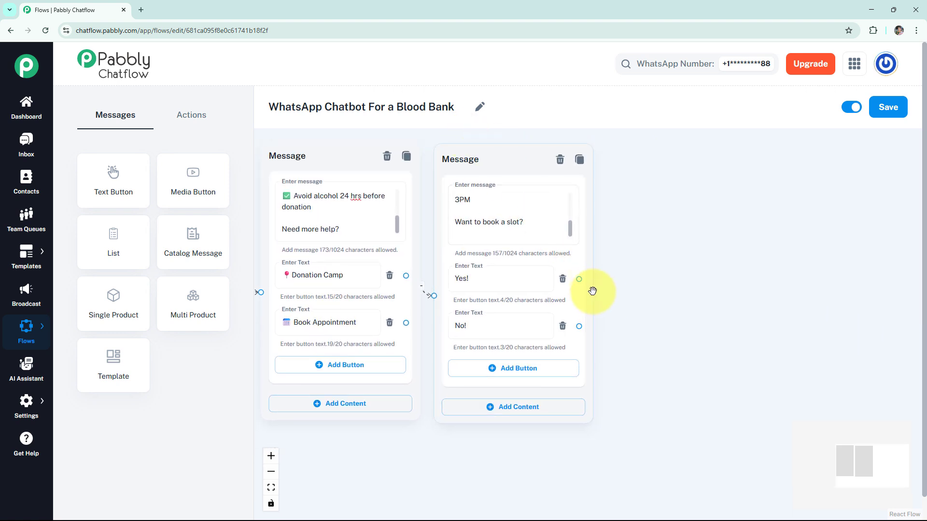
mouse_move(579, 279)
left_mouse_down()
mouse_move(621, 252)
mouse_move(577, 280)
left_mouse_up()
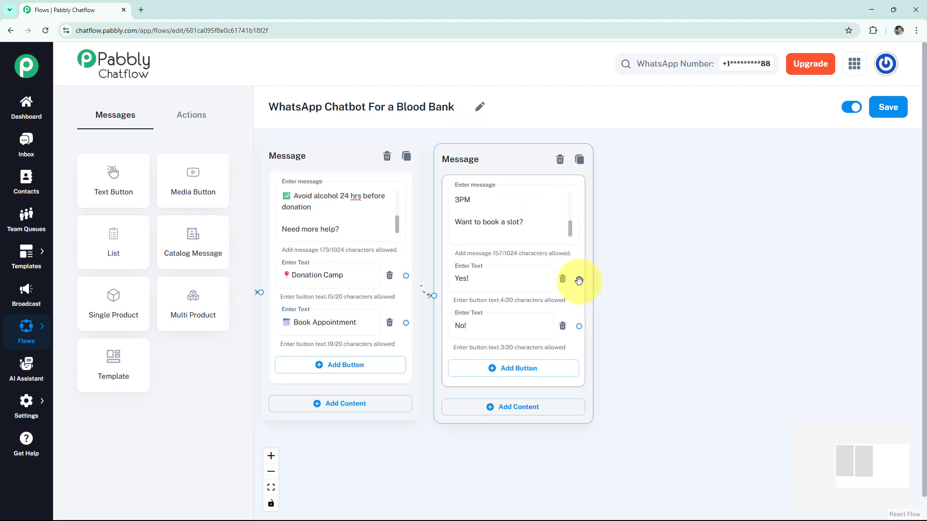
left_click_drag(582, 326, 687, 327)
left_click(633, 362)
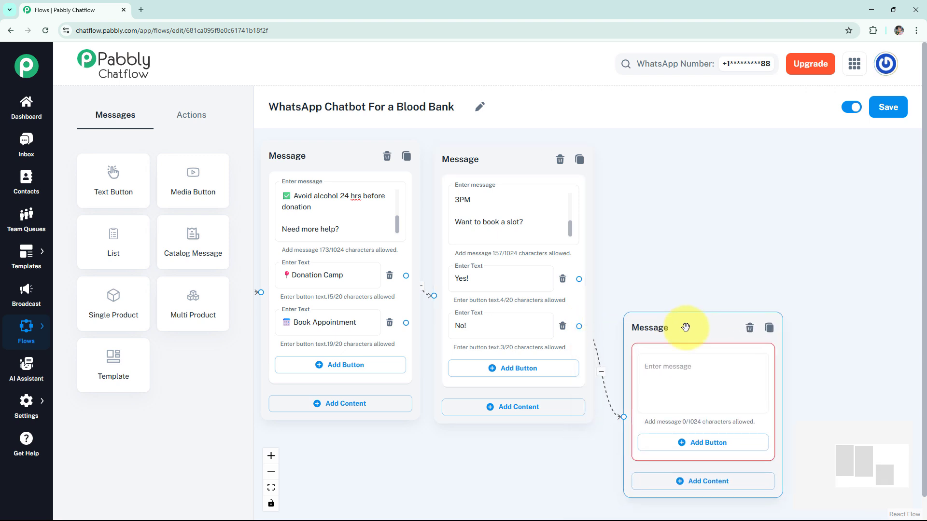
left_click(695, 373)
type("That's okay, some other time maybe!")
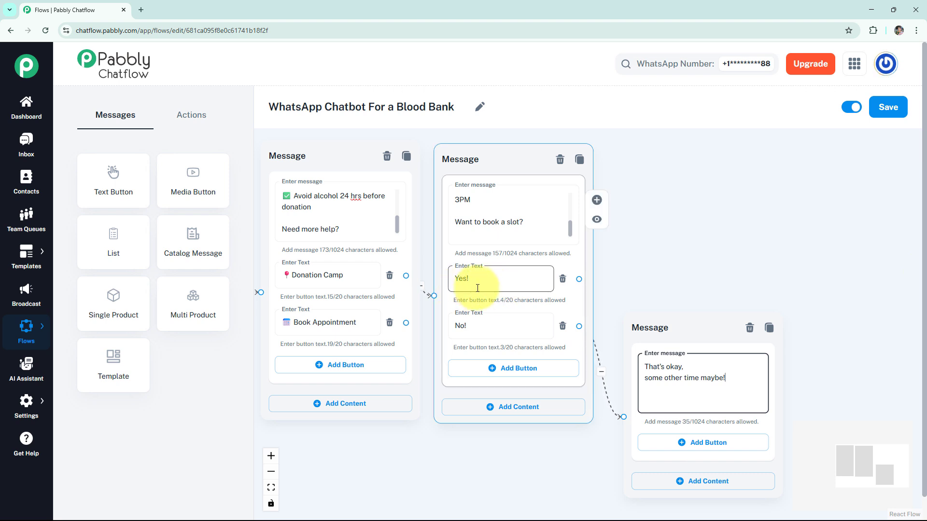
- Add an Ask Question node and paste a message asking for full name, city & preferred location, and date
left_click(197, 118)
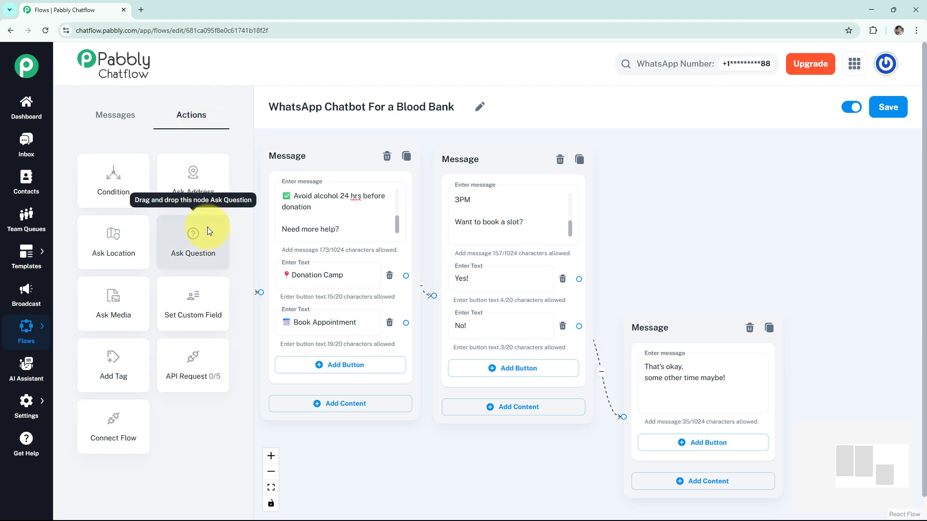
left_click_drag(207, 227, 378, 450)
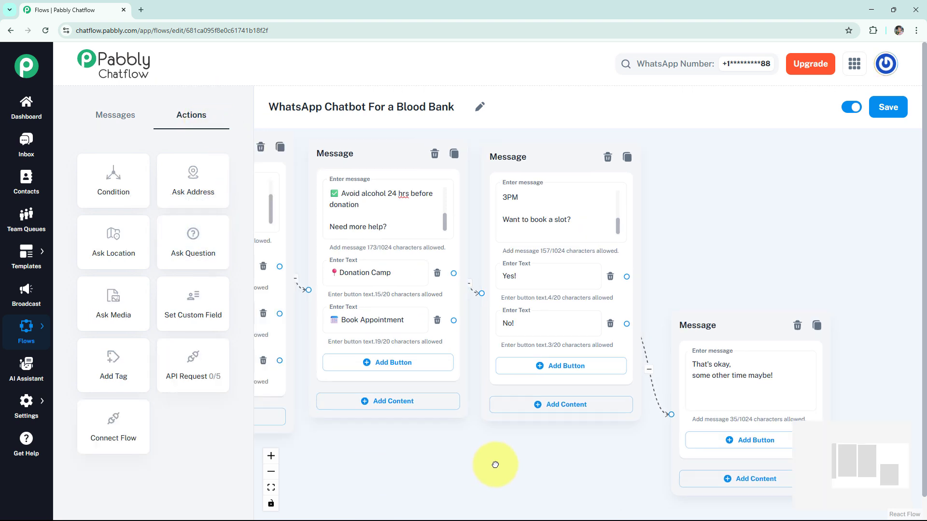
left_click_drag(308, 217, 884, 155)
left_click_drag(864, 268, 903, 284)
left_click_drag(816, 232, 425, 180)
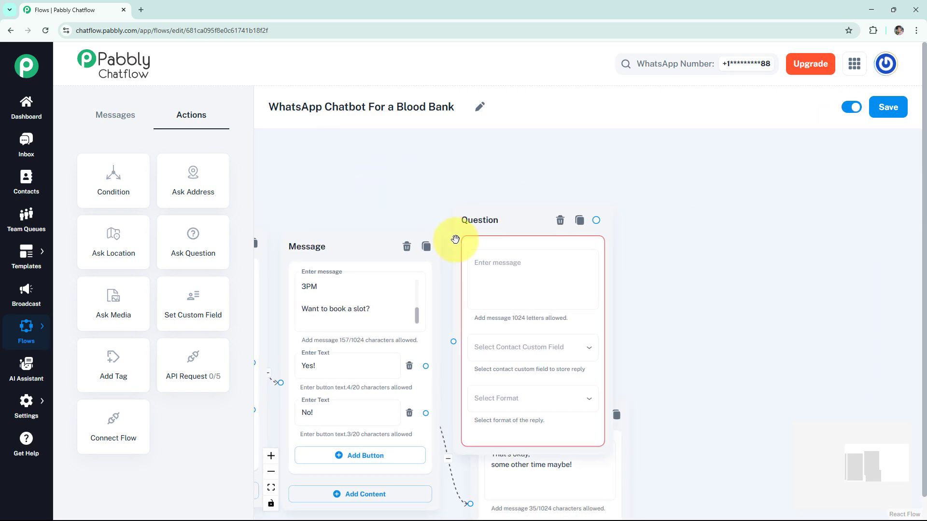
left_click_drag(500, 223, 507, 200)
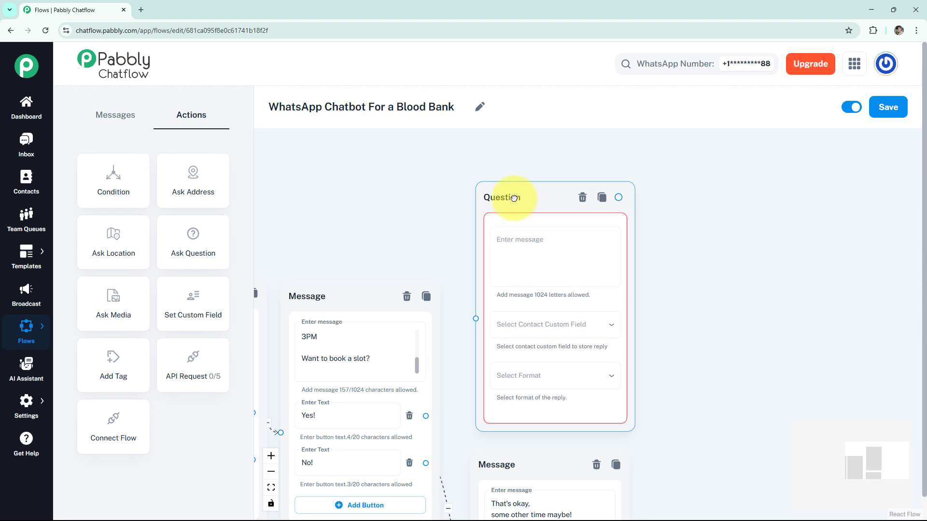
left_click(530, 240)
key("ctrl+v")
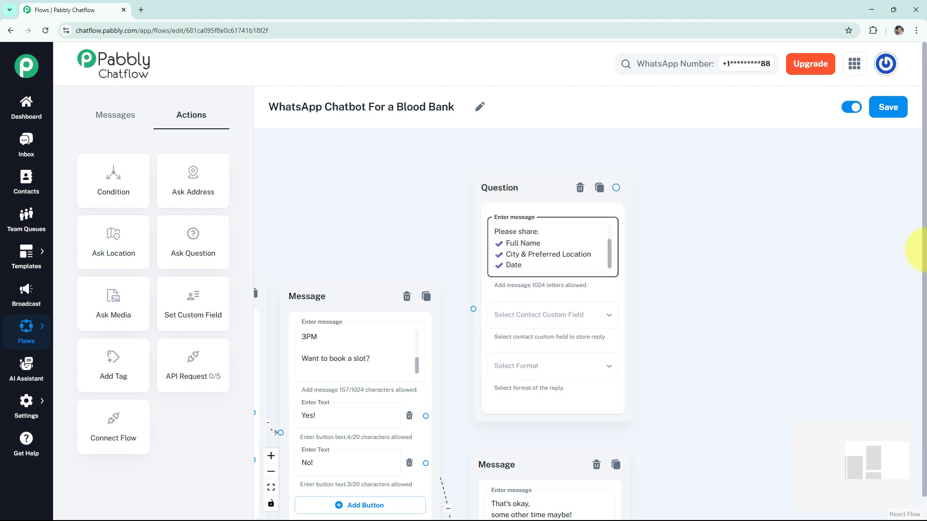
- Save the flow
mouse_move(608, 248)
left_mouse_down()
mouse_move(612, 233)
mouse_move(607, 249)
left_mouse_up()
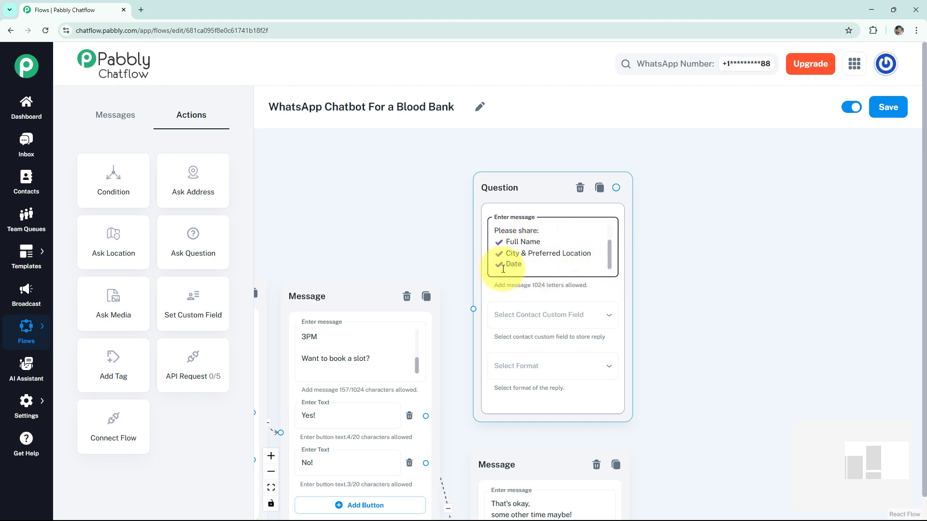
scroll(712, 311, "down", 2)
left_click_drag(703, 325, 691, 262)
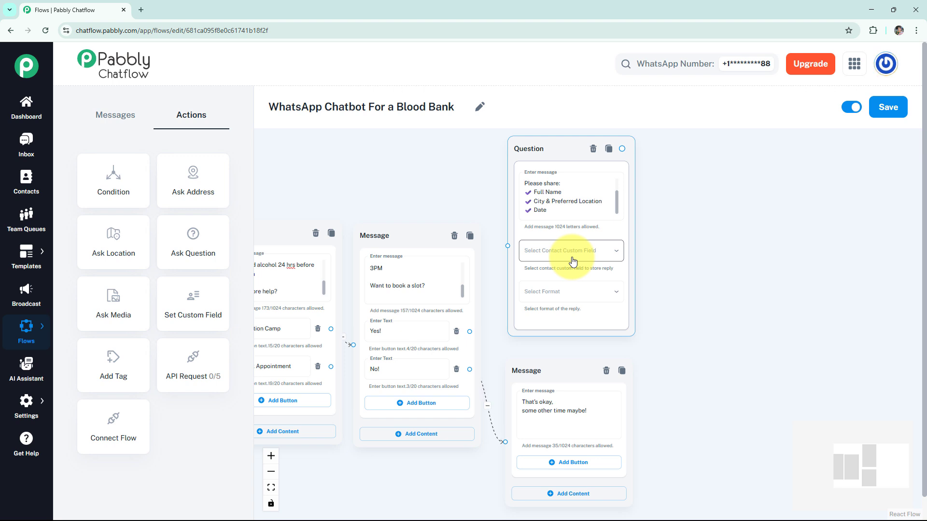
left_click(889, 109)
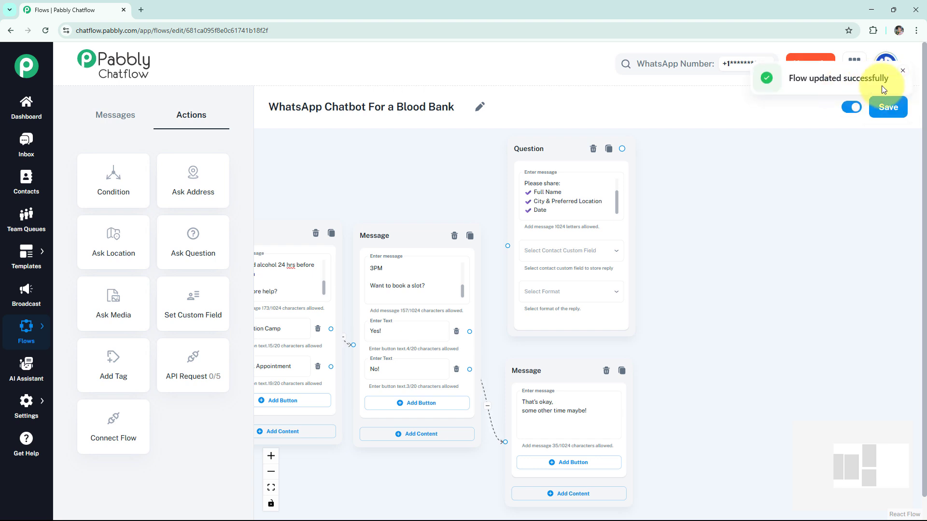
- Open the Contact Custom Fields settings and review the existing fields
mouse_move(27, 406)
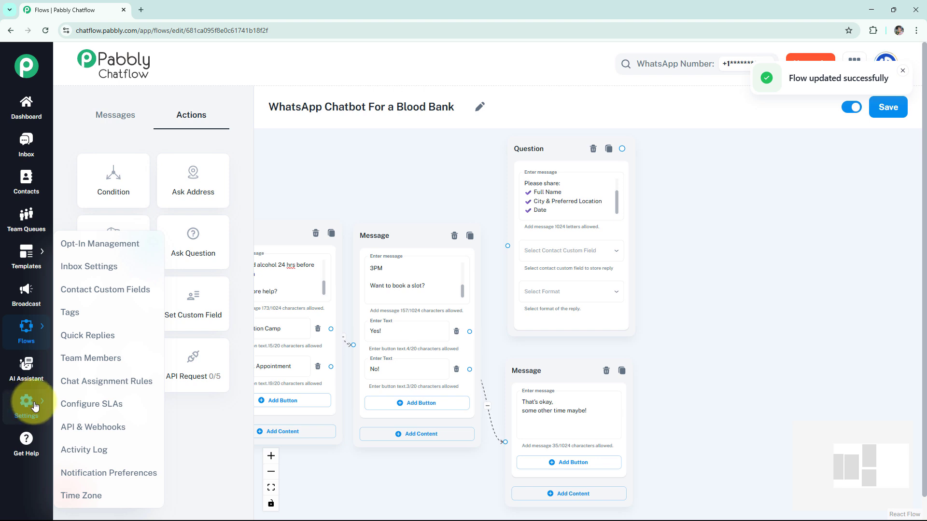
left_click(105, 299)
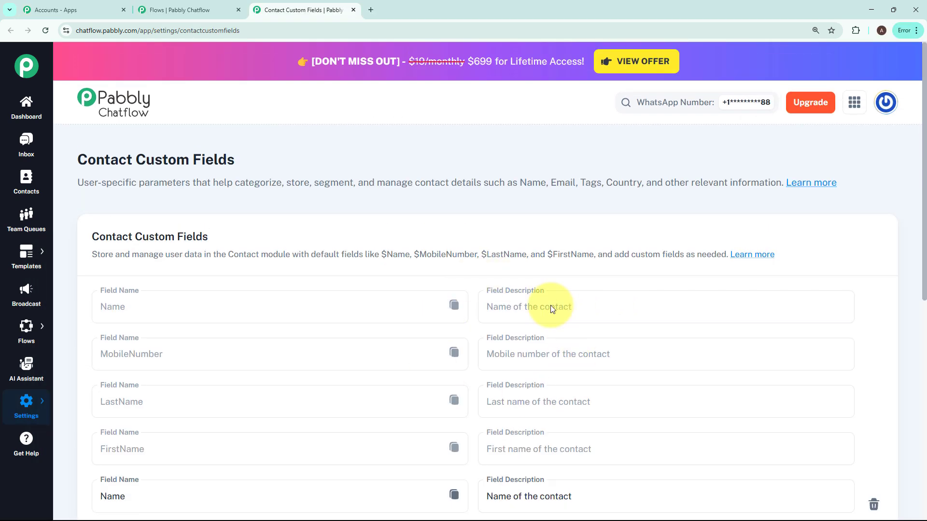
scroll(472, 294, "down", 8)
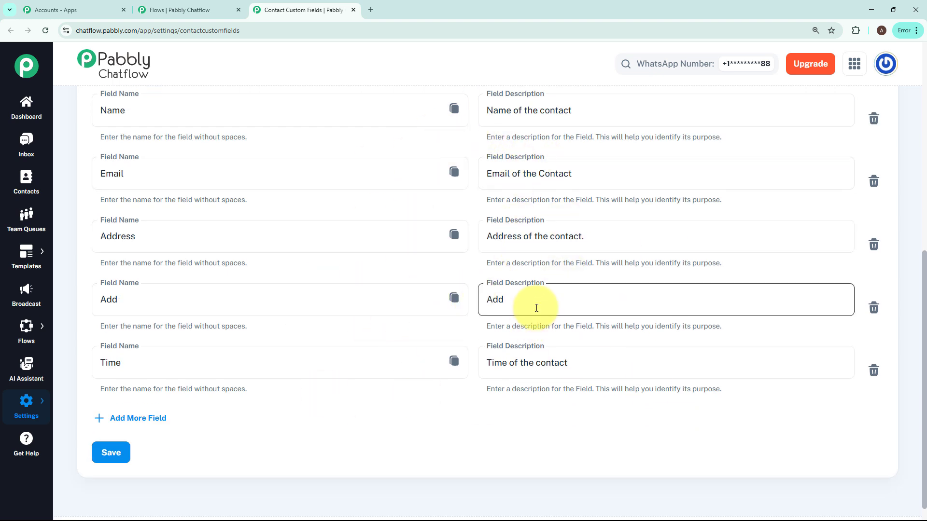
left_click(132, 418)
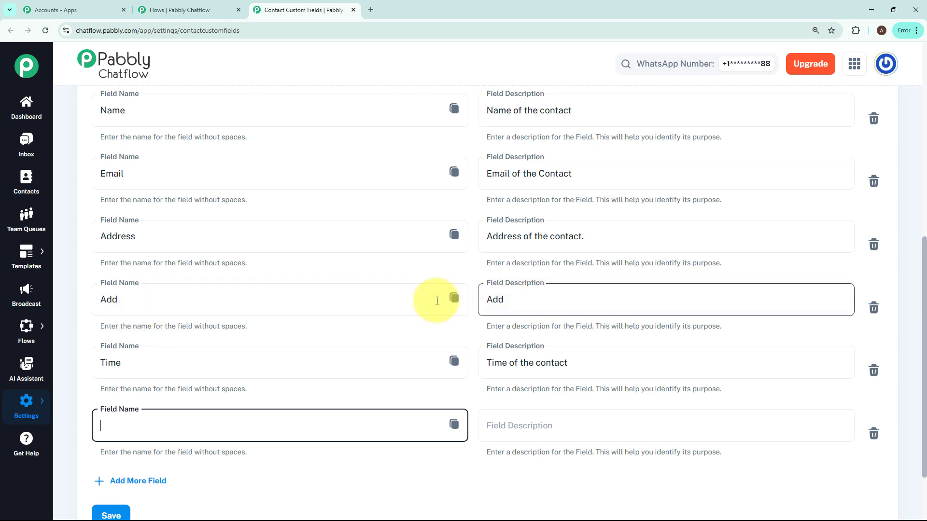
left_click(873, 434)
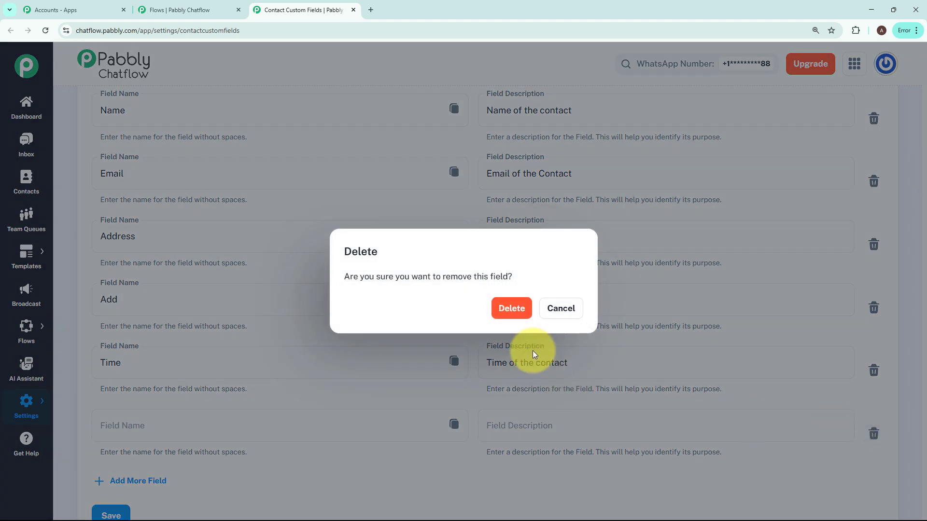
left_click(511, 308)
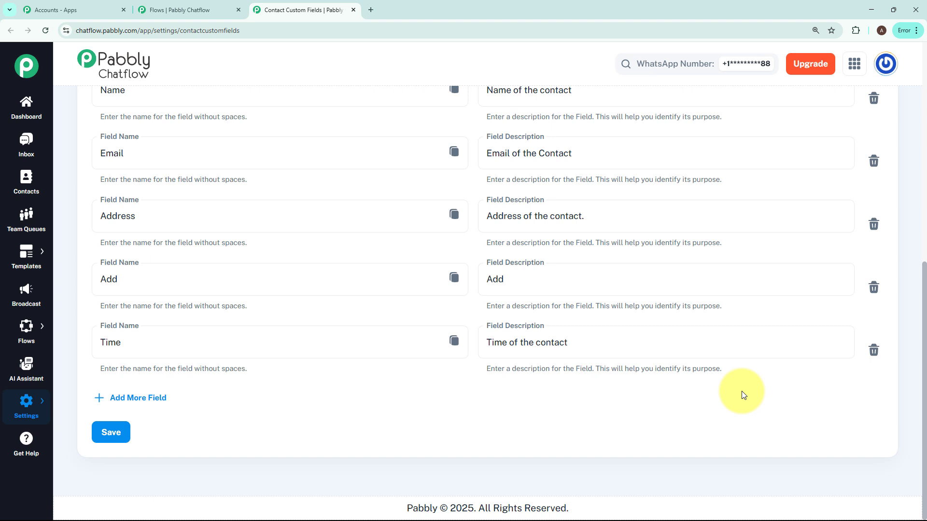
scroll(742, 391, "up", 1)
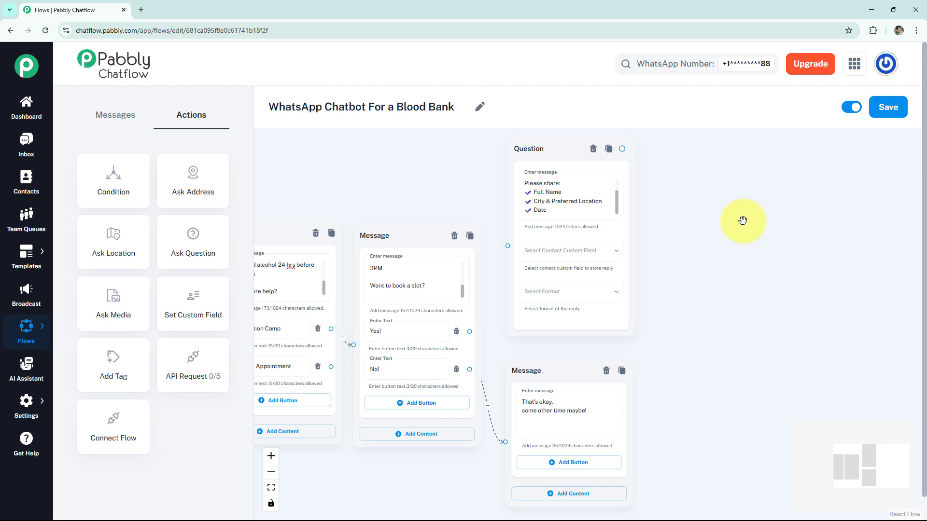
- Set the Question node to store the reply in the Add custom field with the Any format
left_click(583, 259)
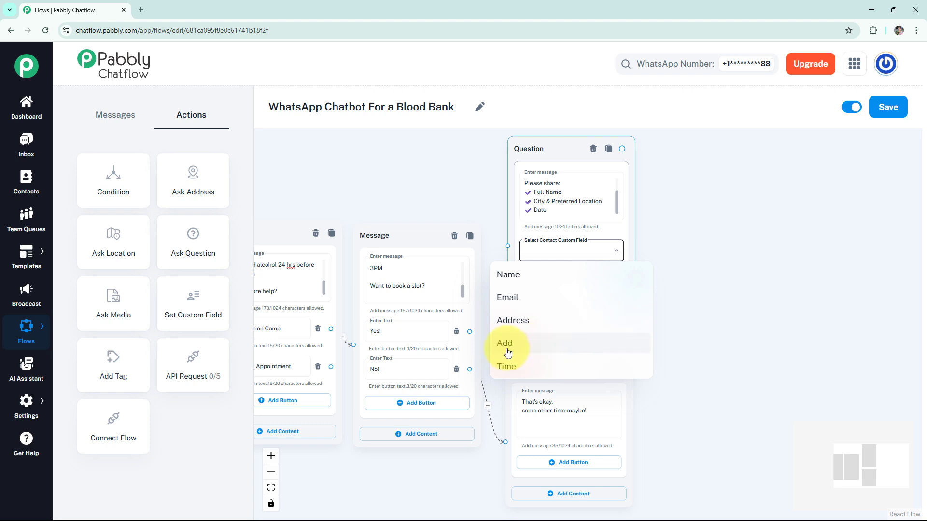
left_click(525, 344)
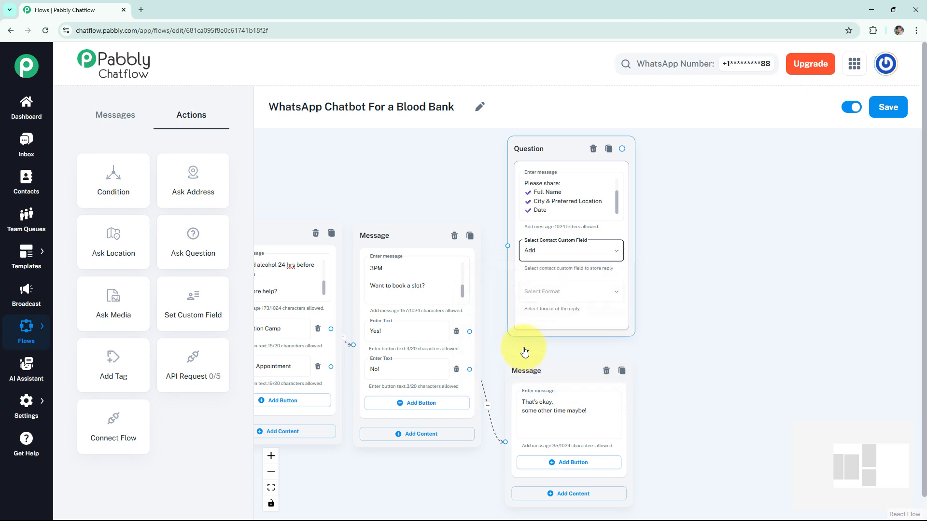
left_click(558, 298)
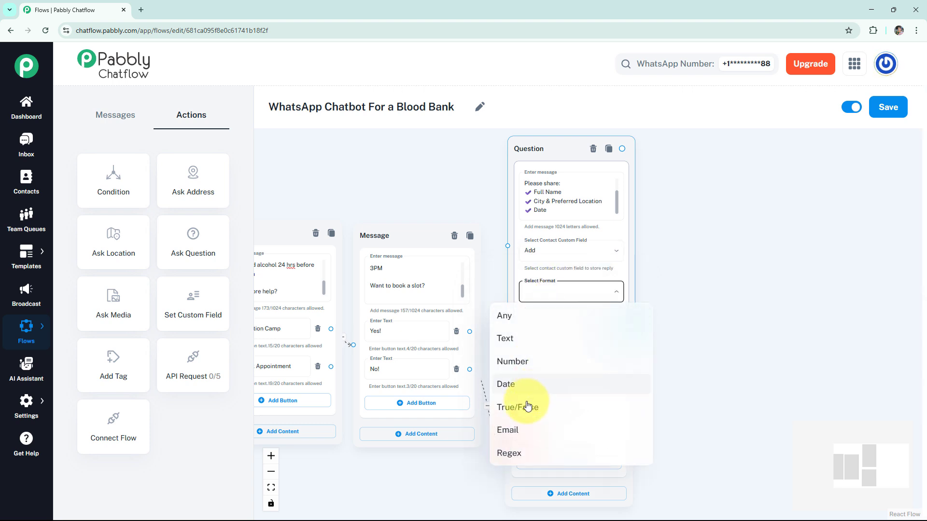
left_click(528, 321)
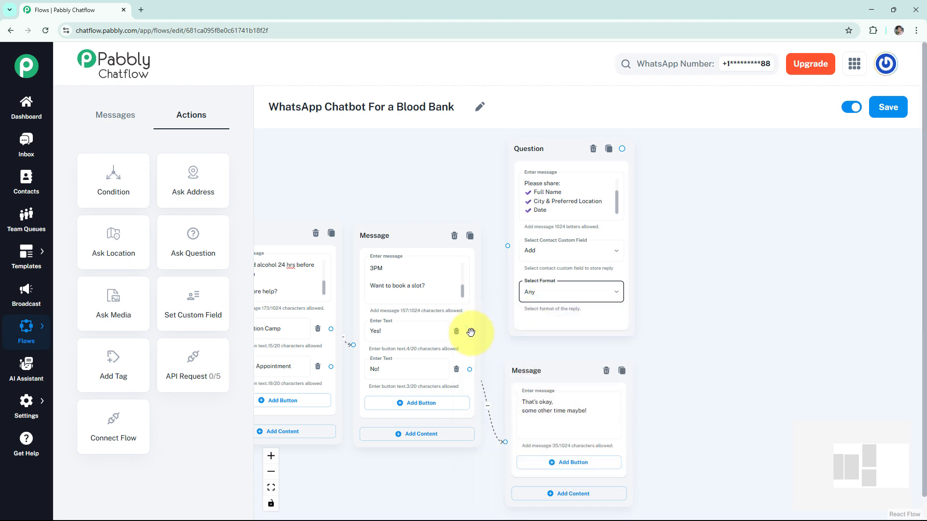
- Connect the donation camps message's Yes! button to the Question node
left_click_drag(469, 332, 506, 249)
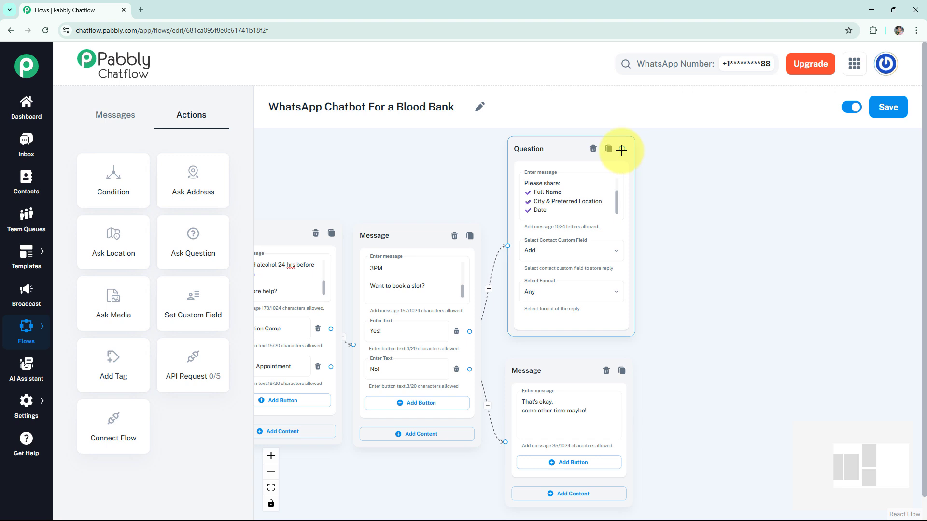
scroll(637, 150, "up", 1)
- Connect a new text message node to the Question node, paste the registration confirmation text containing $Add, and preview it
left_click_drag(638, 150, 698, 165)
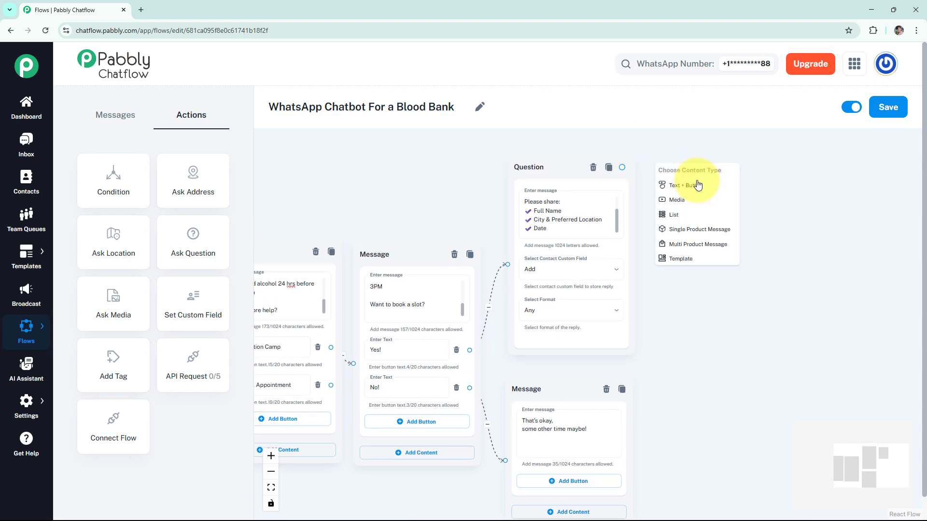
left_click(698, 189)
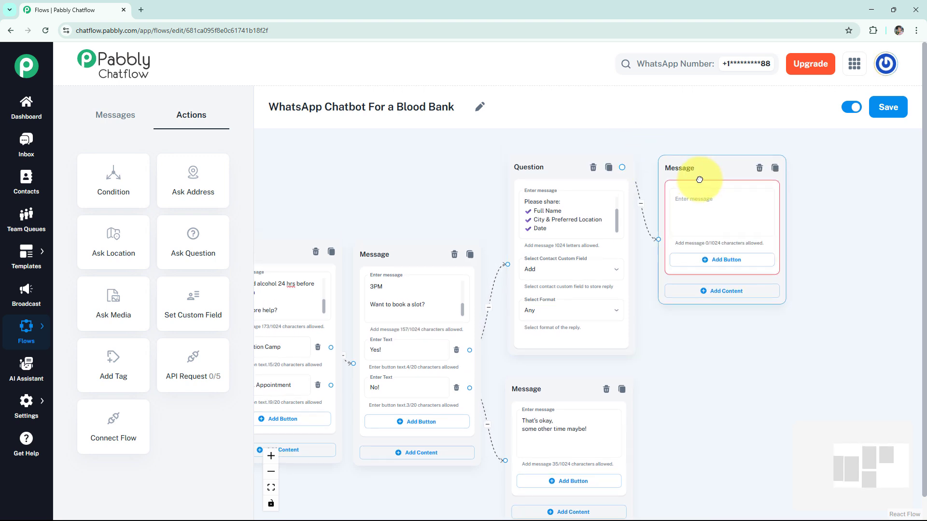
left_click(713, 206)
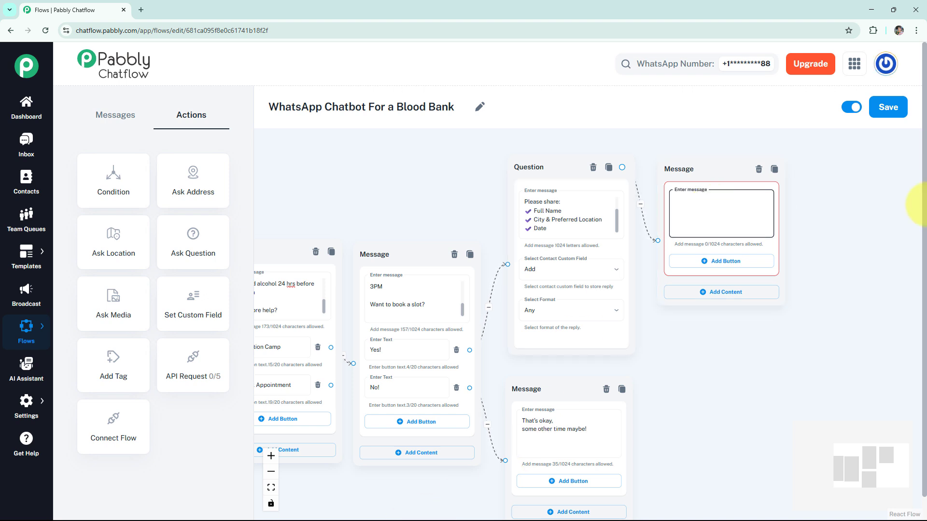
key("ctrl+v")
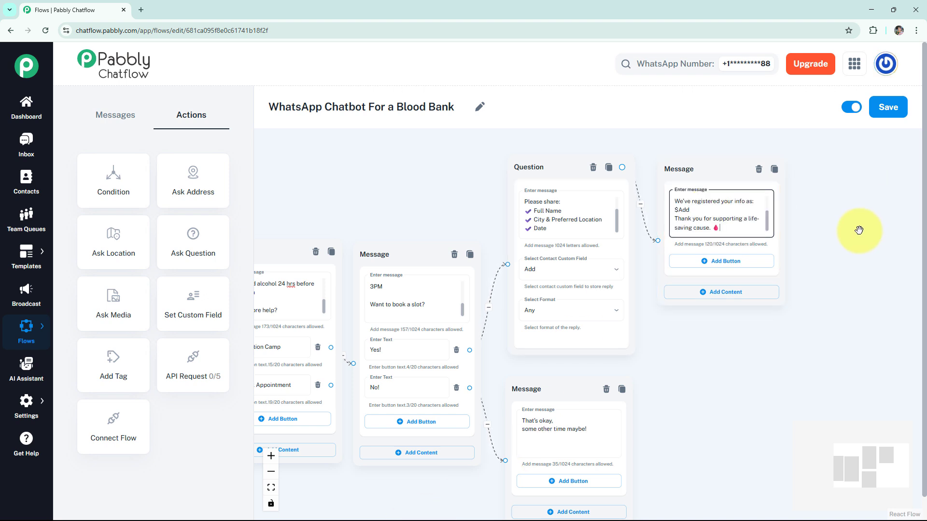
left_click(789, 221)
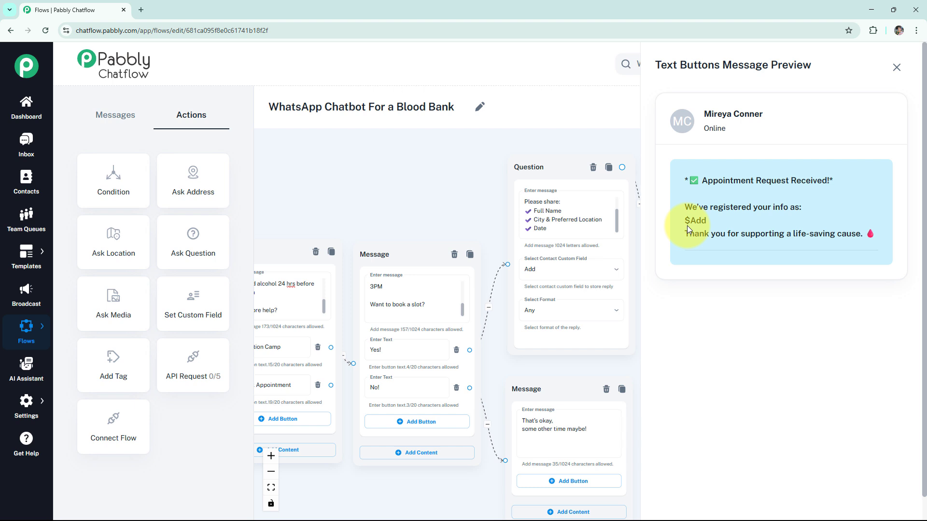
left_click(896, 67)
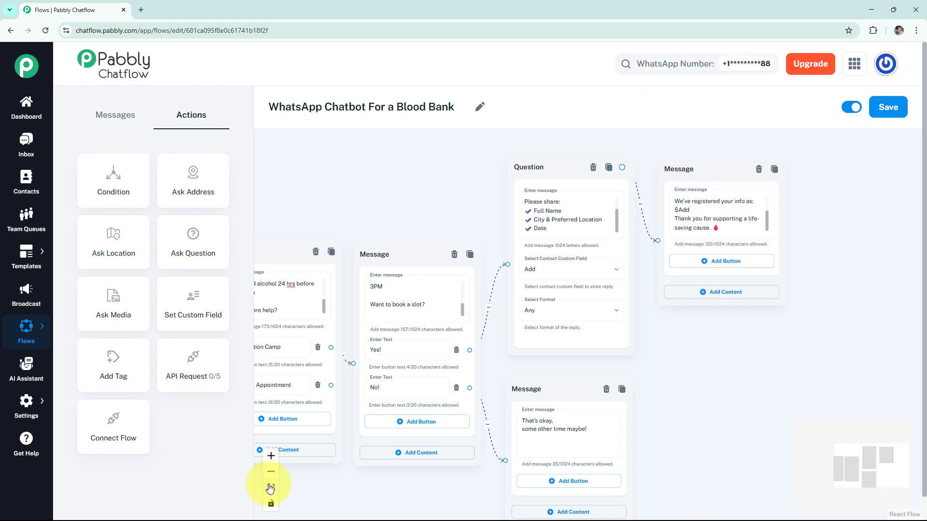
- Save the updated flow with all nodes fitted into view
left_click(271, 487)
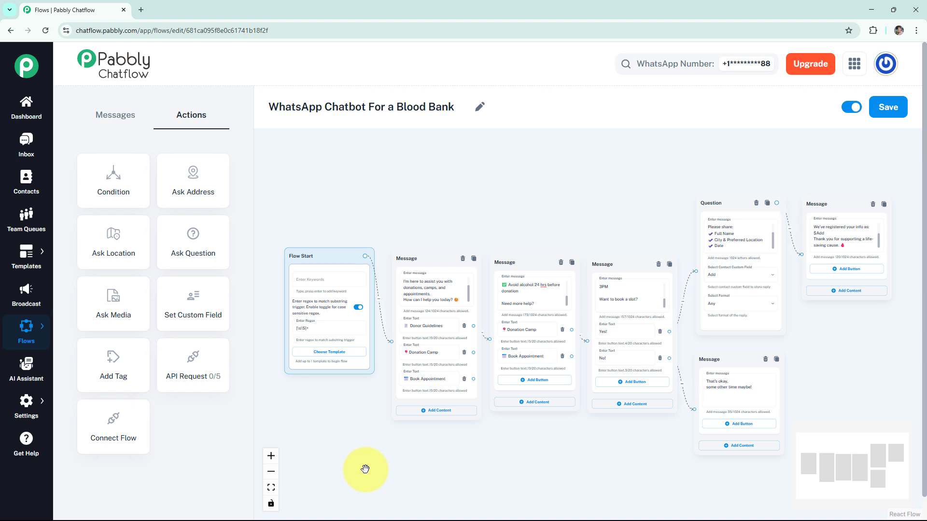
left_click(885, 107)
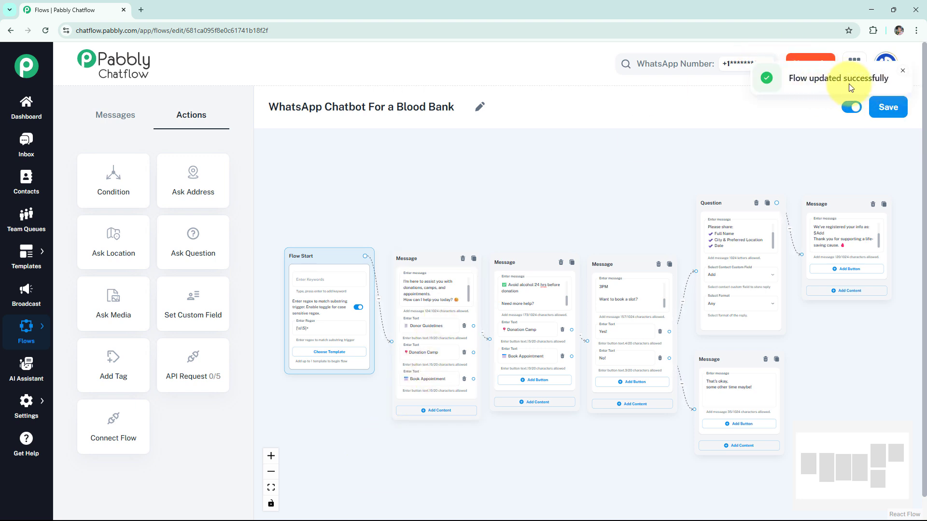